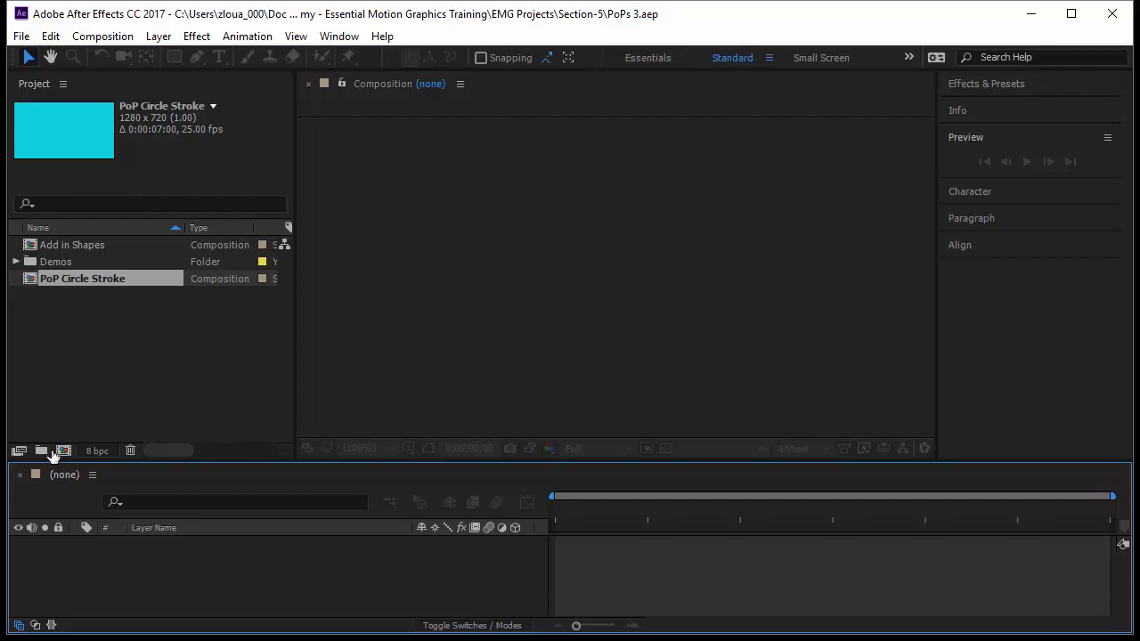
Create a composition named "Pop Circle Fill" with the HDV/HDTV 720 25 preset and a 7-second duration
click(62, 452)
drag(243, 14, 472, 119)
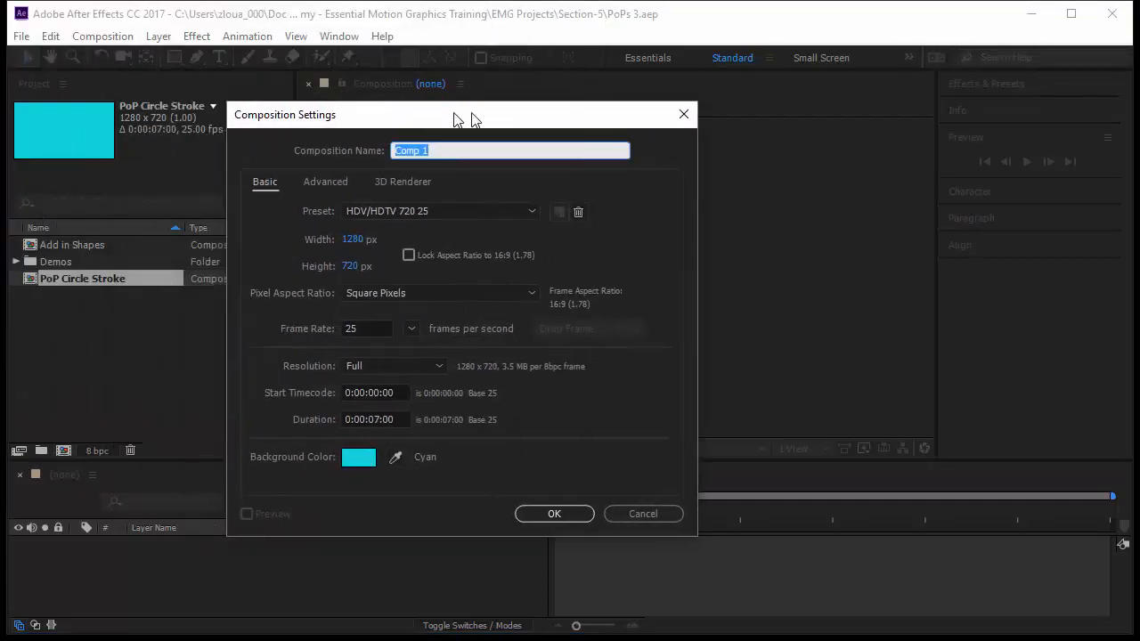
text(Po)
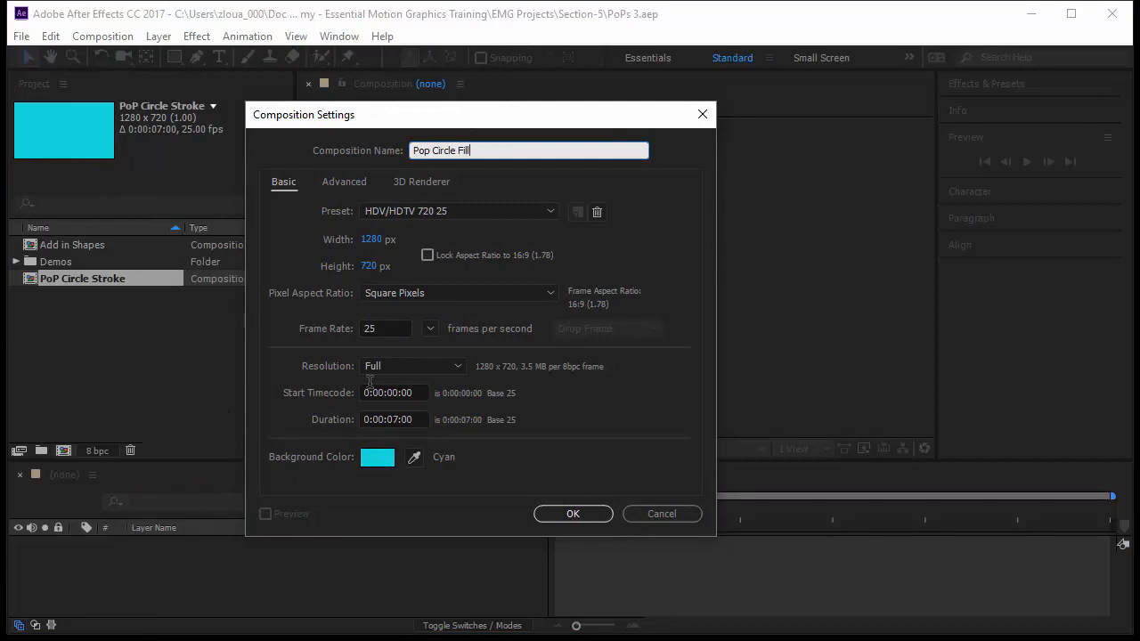
click(601, 515)
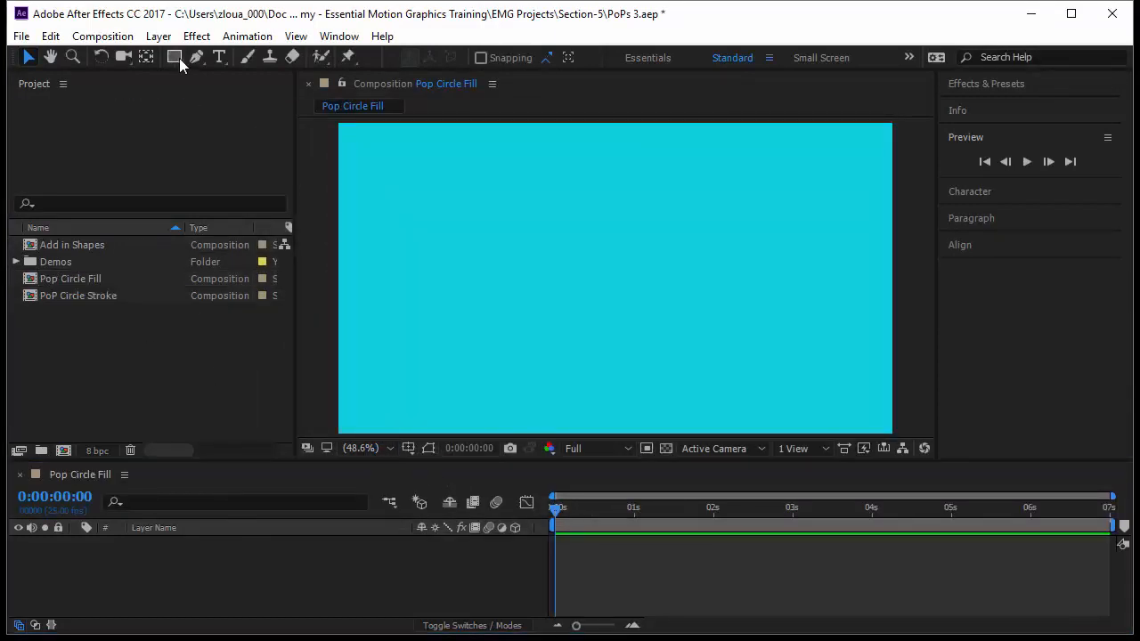
Draw a circle about 267 px in diameter near the centre of the composition with the Ellipse tool
drag(175, 57, 237, 94)
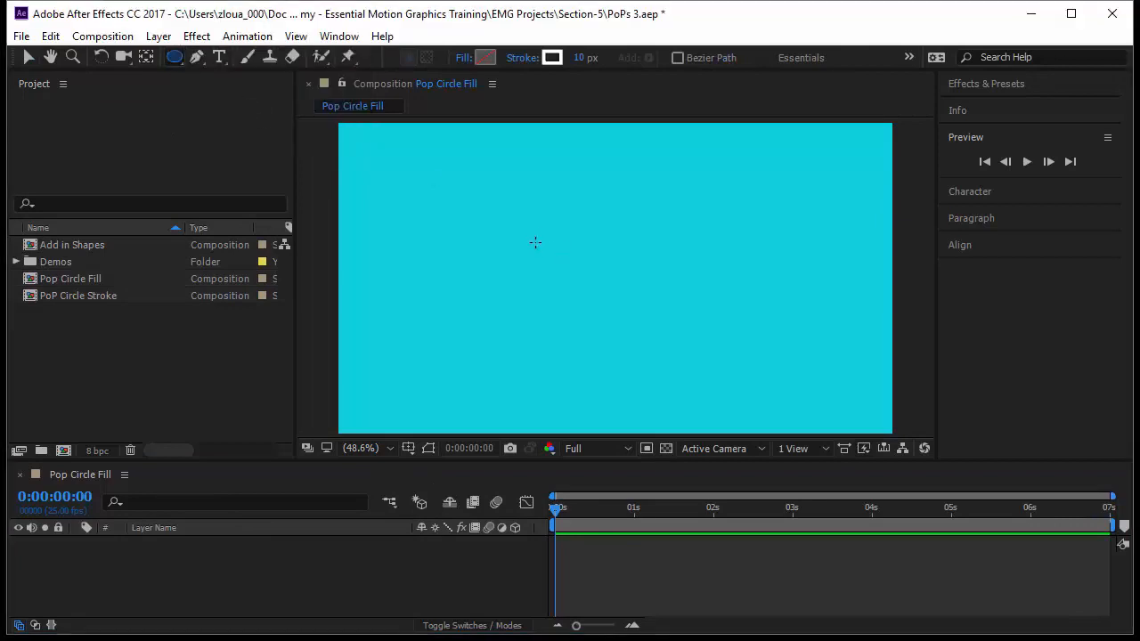
drag(536, 242, 670, 307)
key(space)
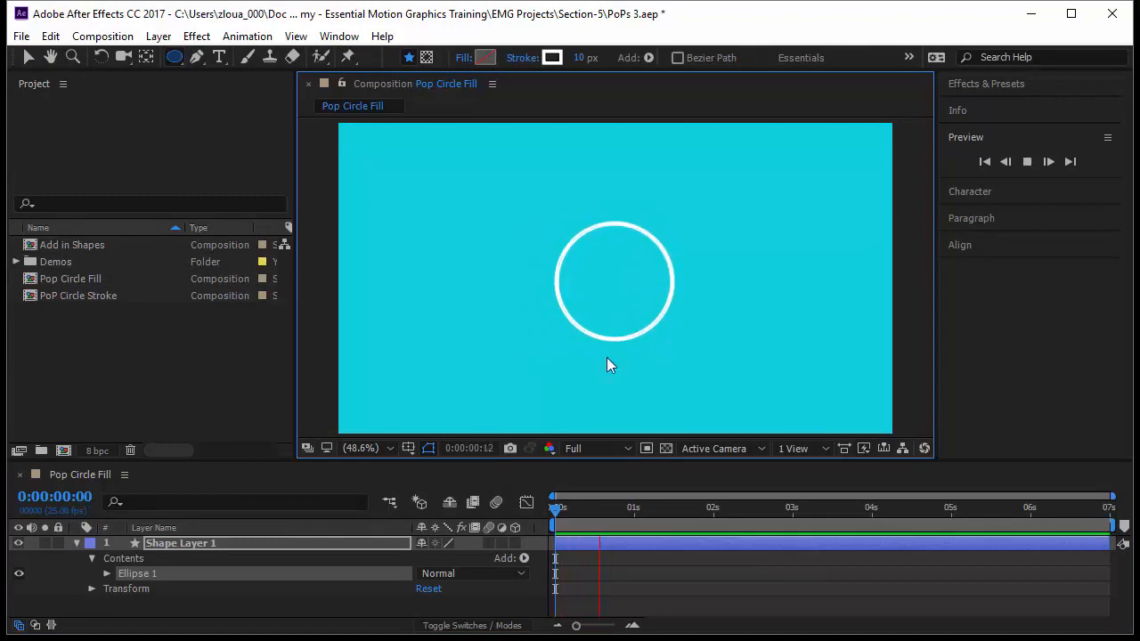
key(space)
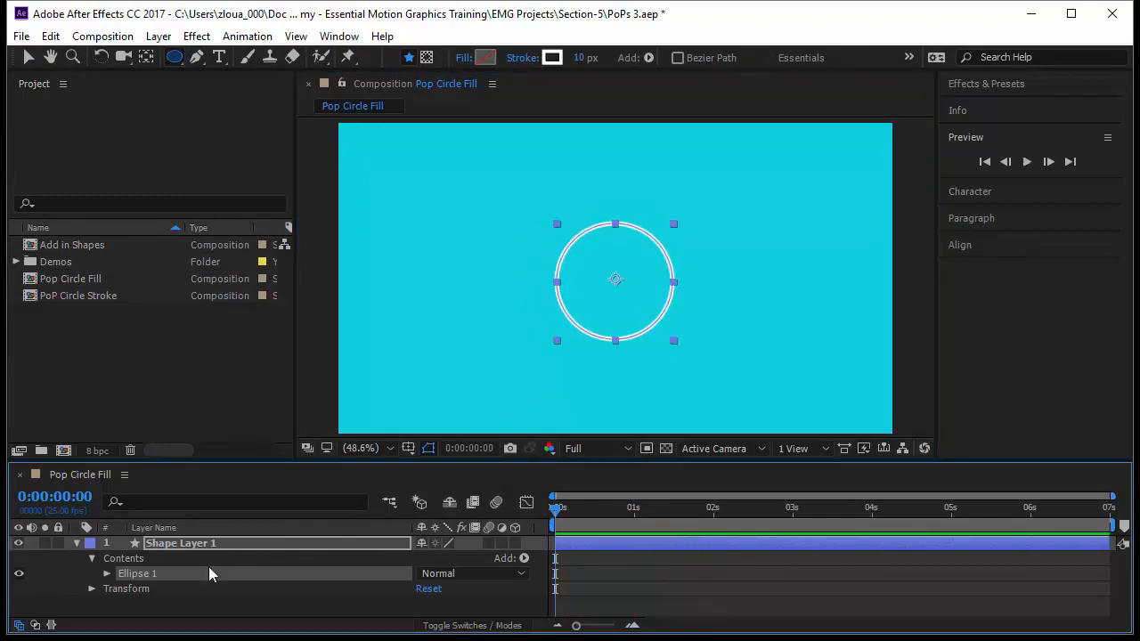
Centre Ellipse 1 in the composition by setting its transform Position to 0, 0
click(106, 574)
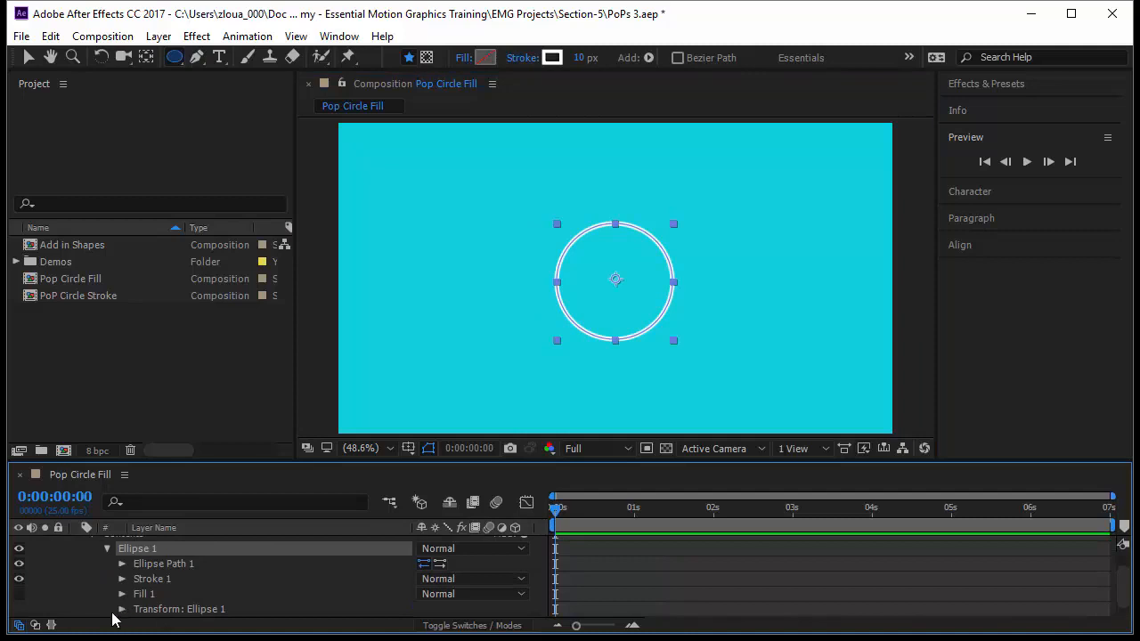
click(114, 621)
click(122, 609)
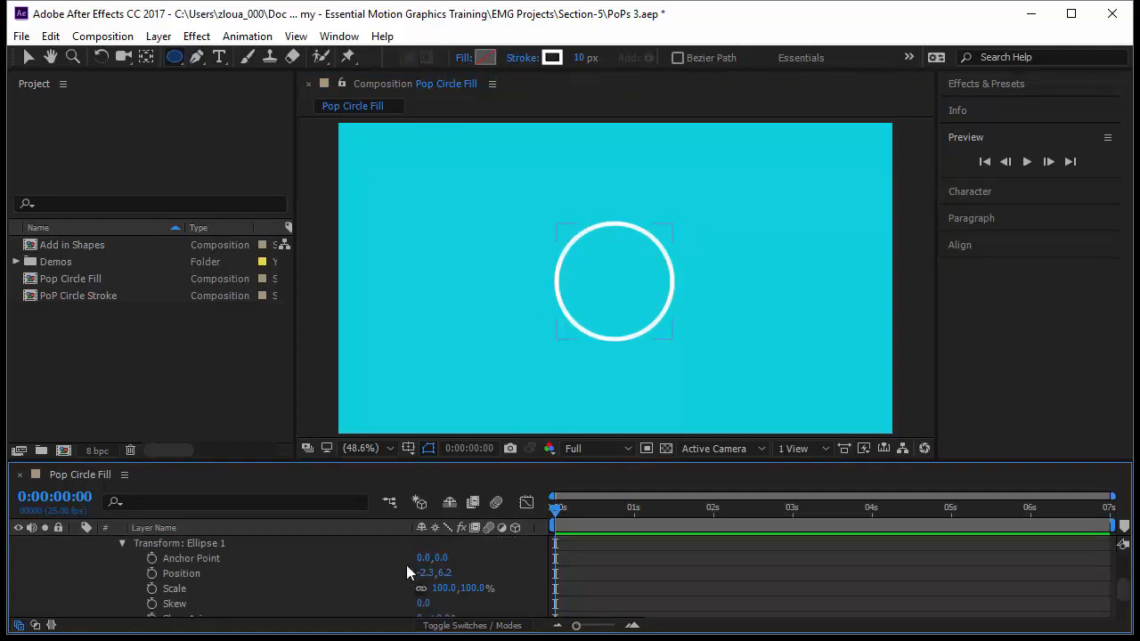
click(426, 574)
text(0)
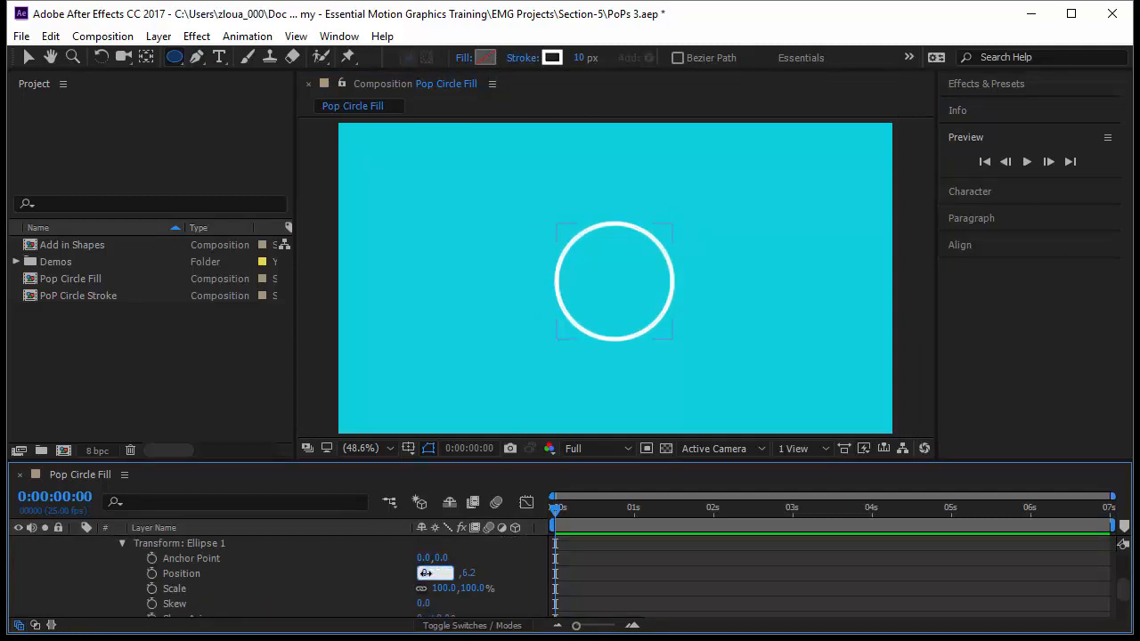
key(Tab)
text(0)
key(Return)
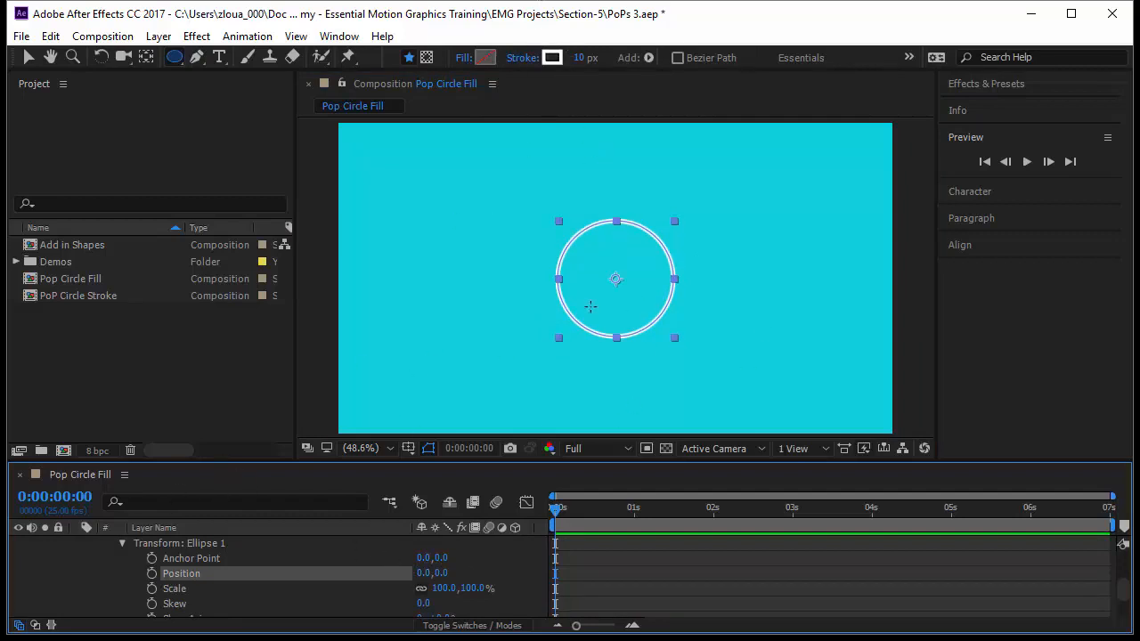
Give the circle a solid colour fill and set its stroke width to 0 px
click(465, 63)
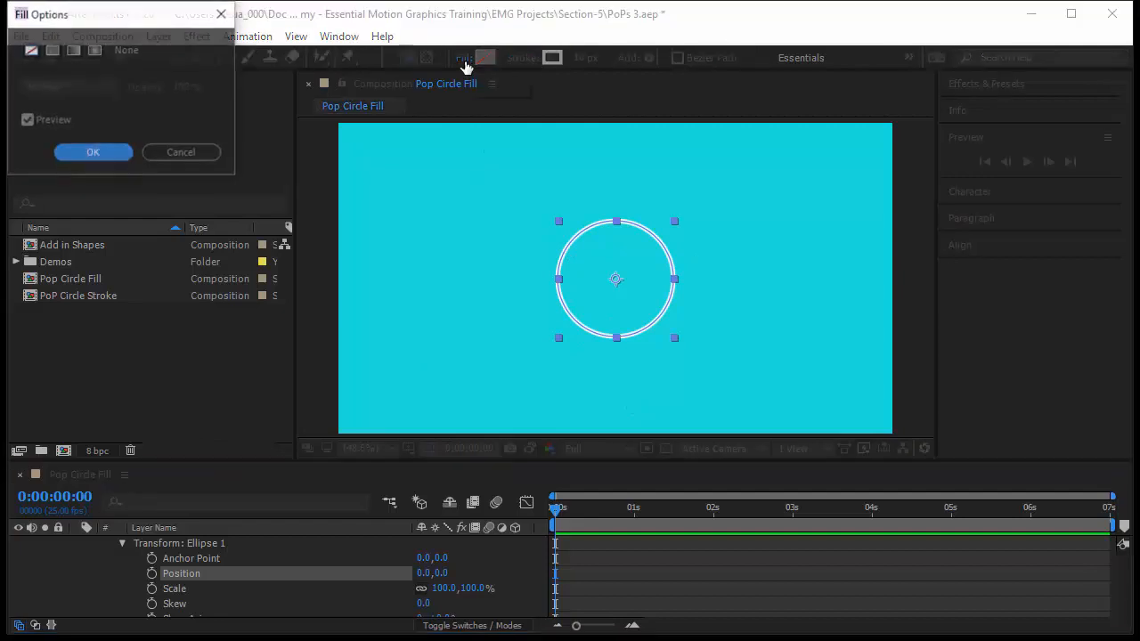
click(50, 52)
click(92, 154)
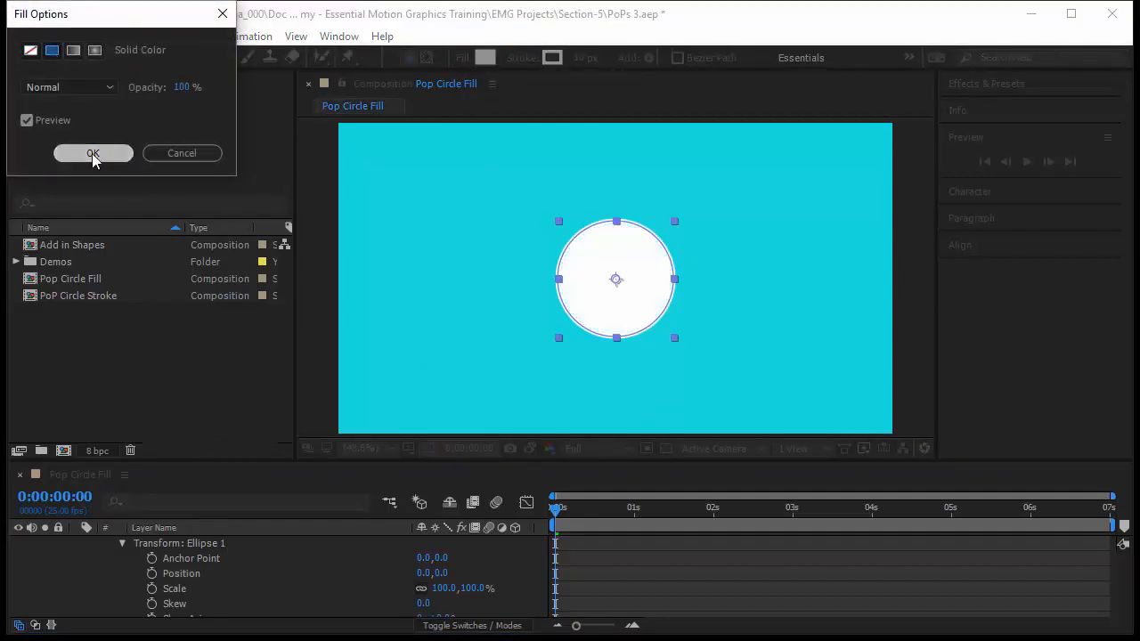
click(583, 58)
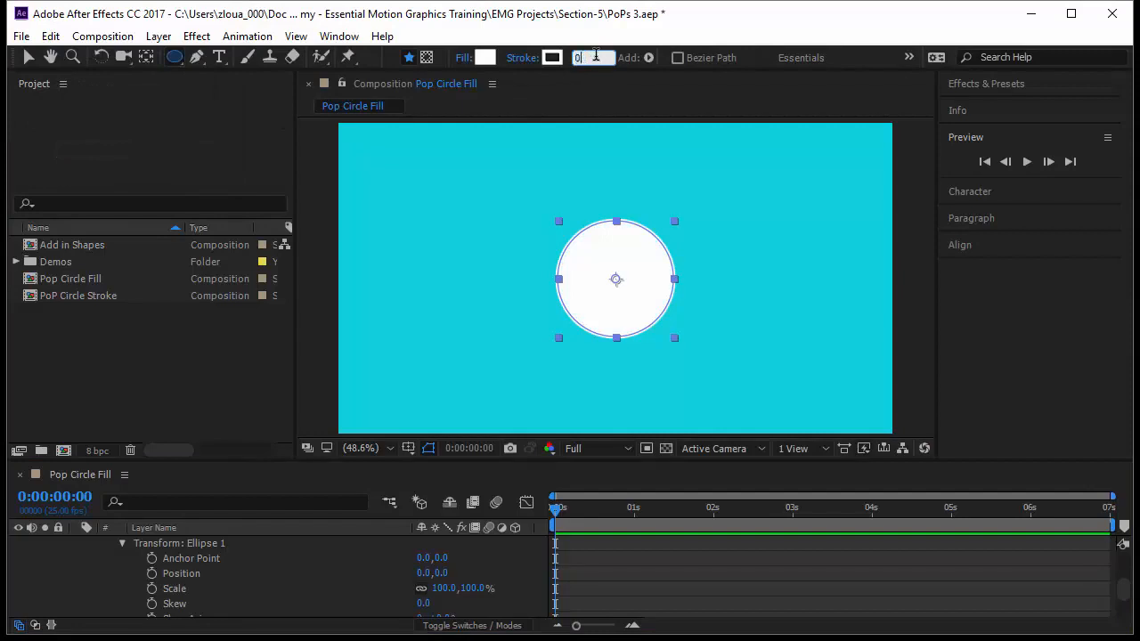
text(0)
key(Return)
Set the Size of Ellipse Path 1 to 250 by 250
scroll(177, 584, up, 3)
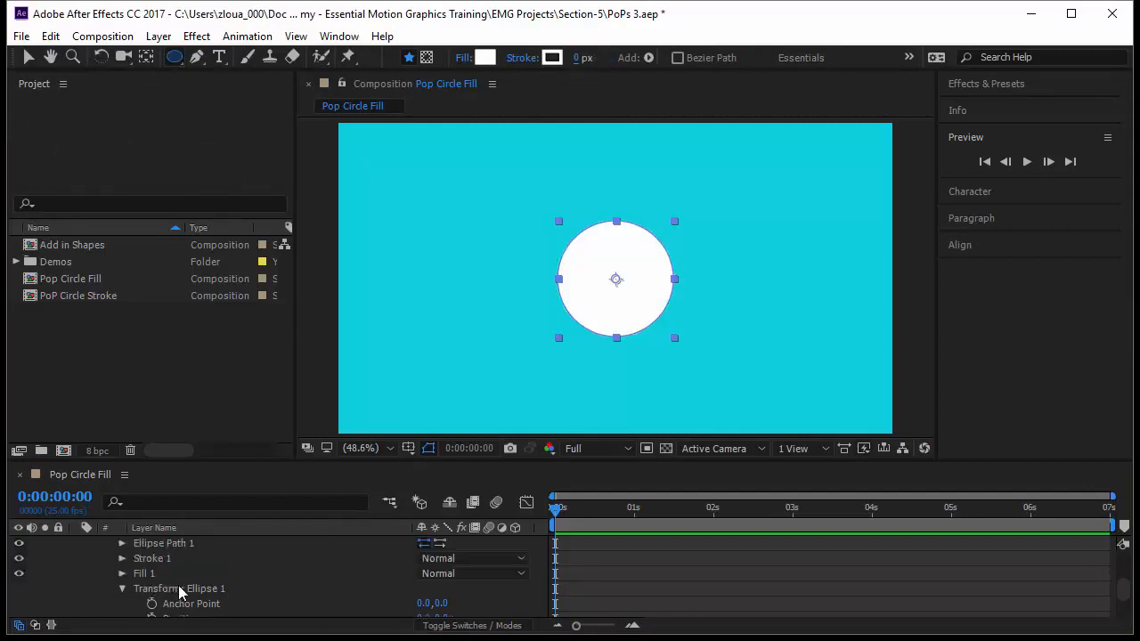
click(122, 589)
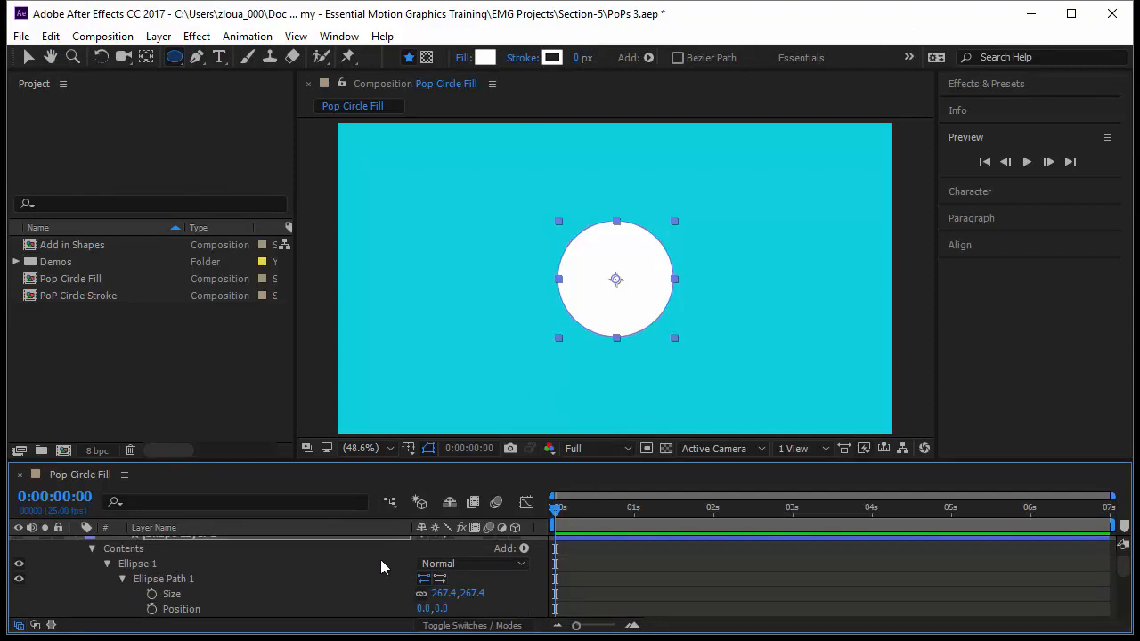
click(451, 593)
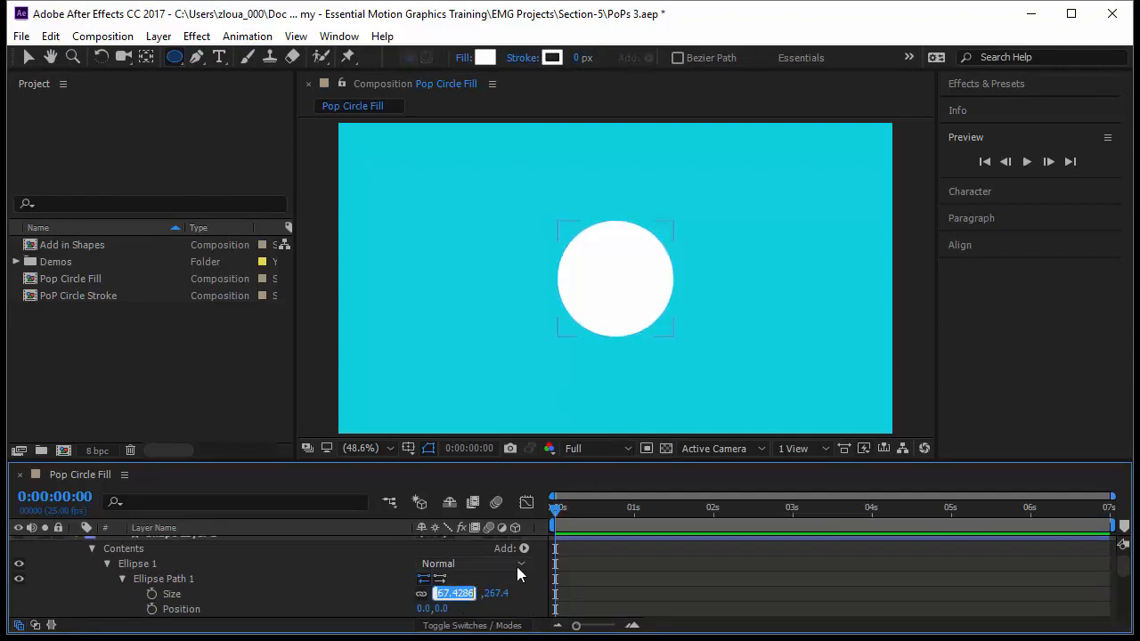
text(250)
key(Return)
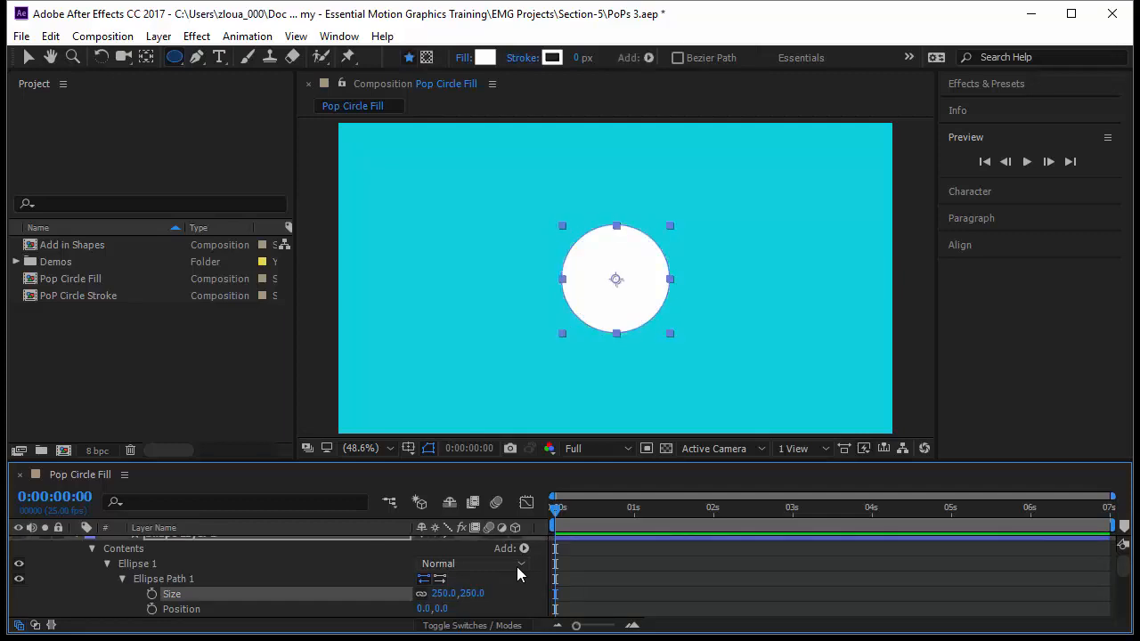
Animate the ellipse path's Size with a keyframe at 1 second holding 250 and one at 0 seconds set to 0
drag(557, 519, 634, 521)
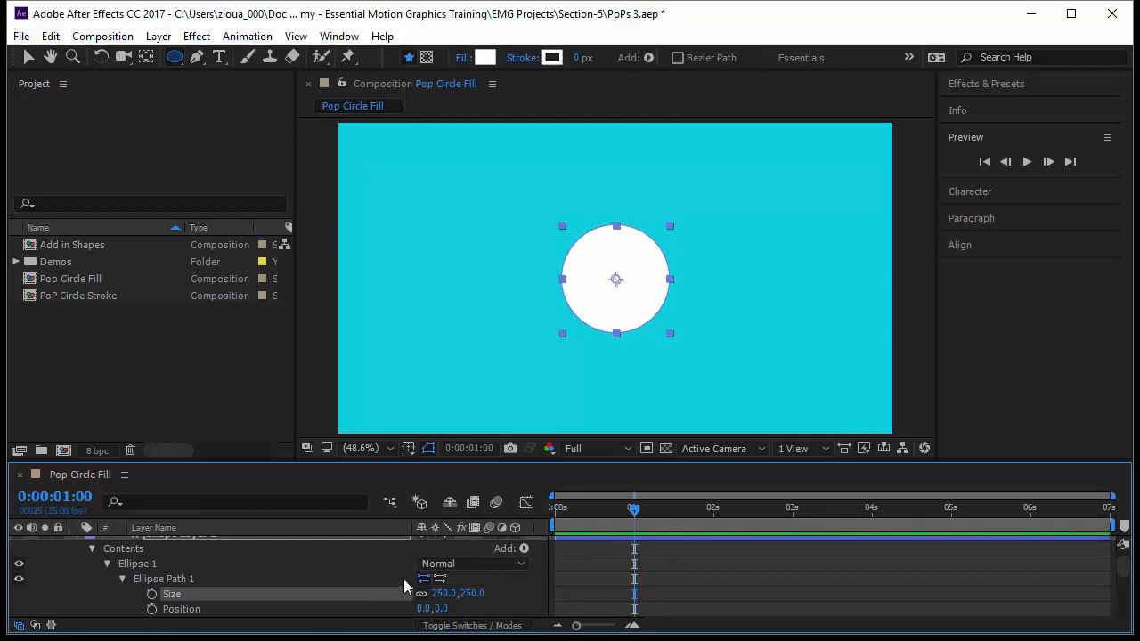
click(151, 594)
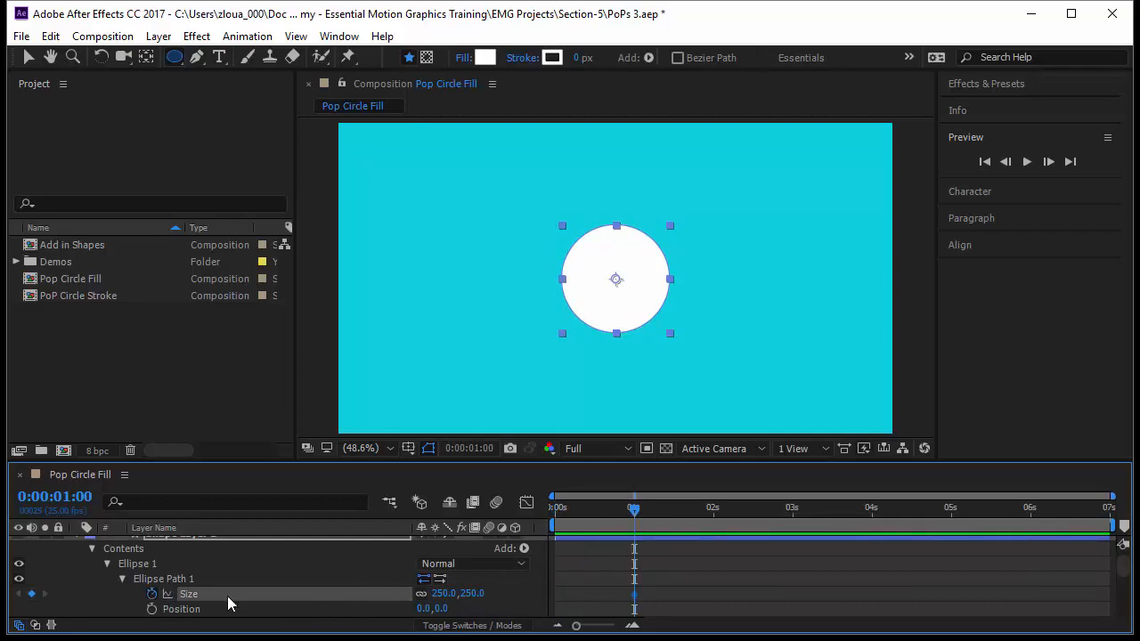
drag(636, 510, 560, 524)
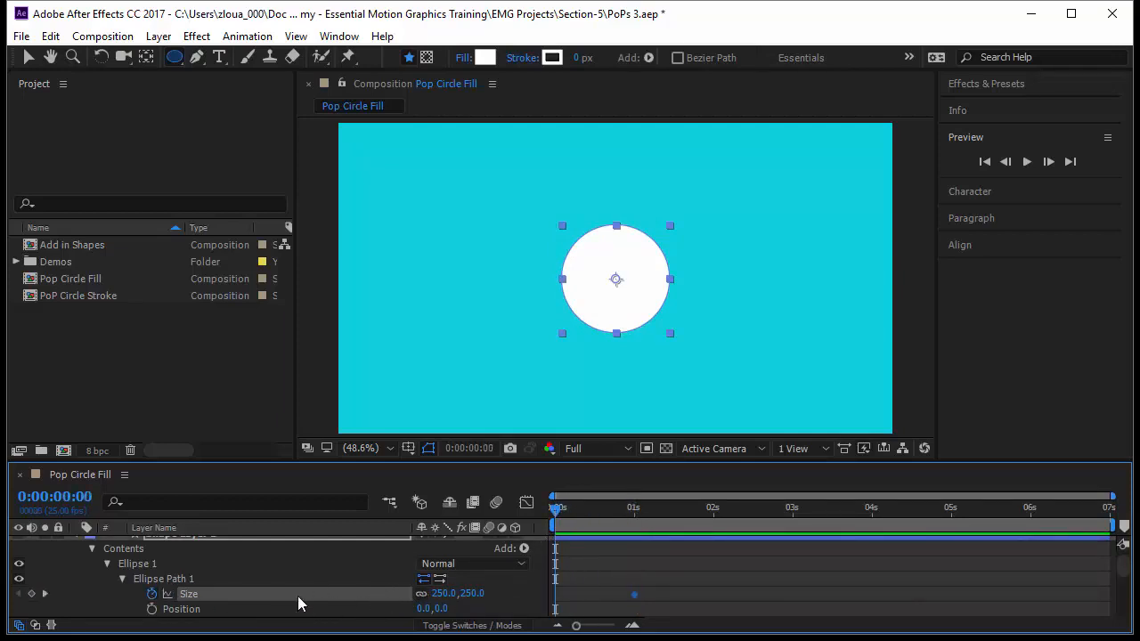
click(443, 593)
text(0)
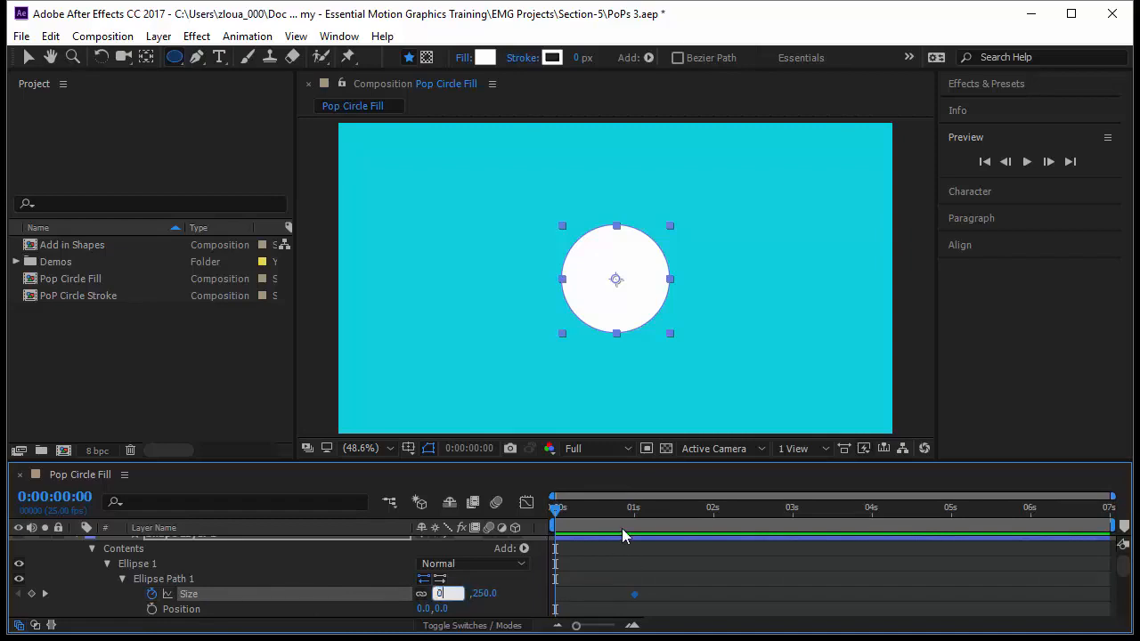
key(Return)
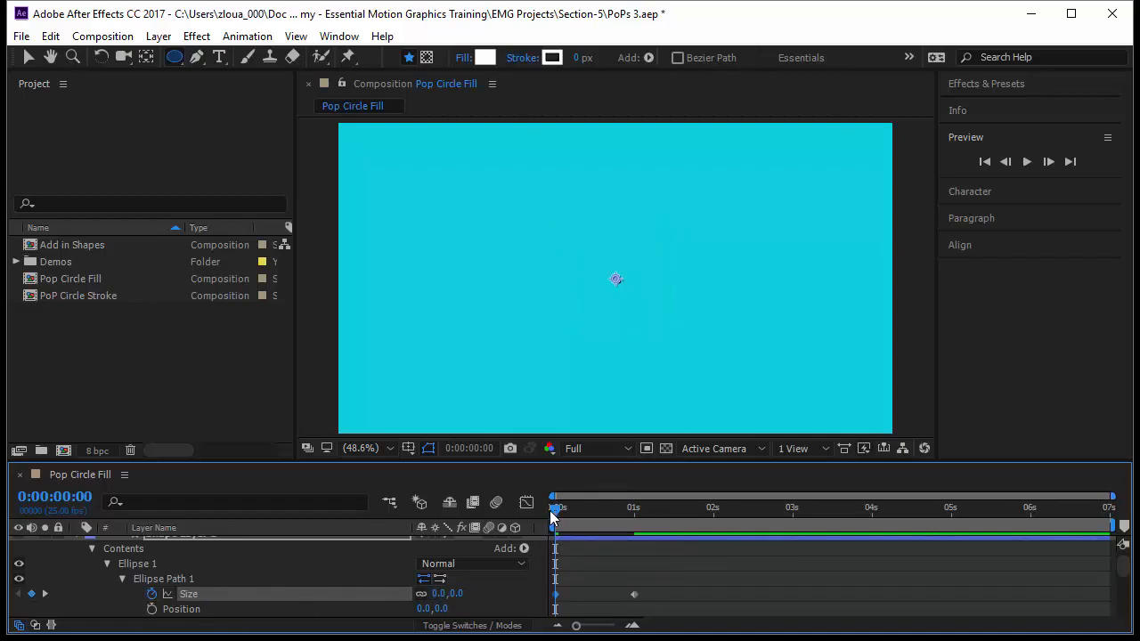
mouse_move(559, 519)
mouse_down()
mouse_move(642, 547)
mouse_move(558, 540)
mouse_up()
Duplicate Ellipse 1 within the shape layer and place the copy, Ellipse 2, below the original
click(108, 564)
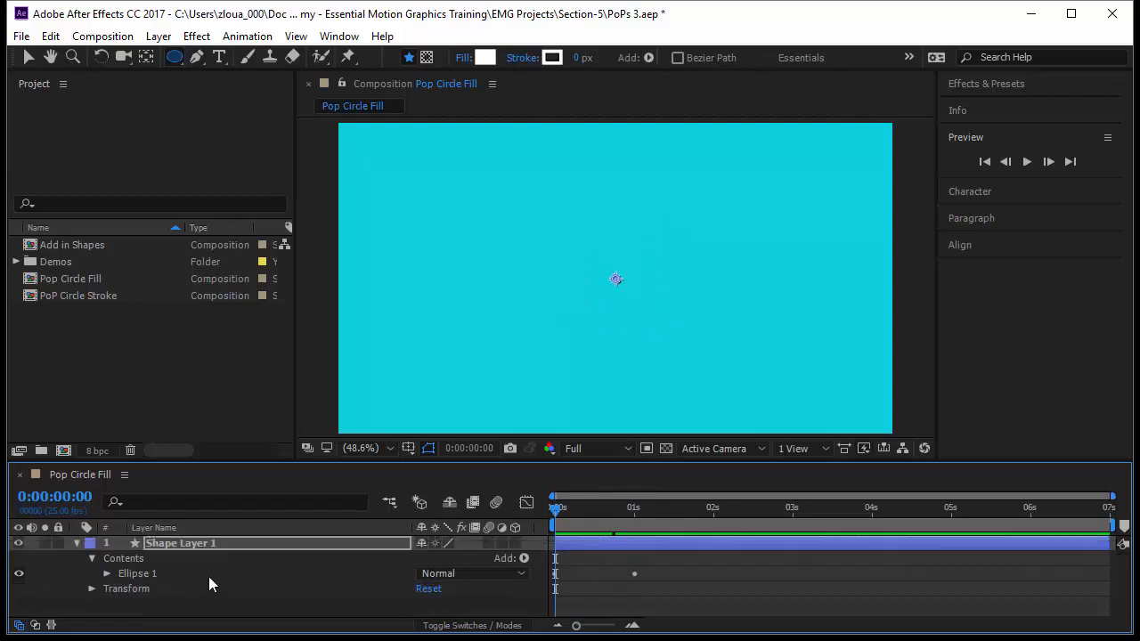
drag(556, 515, 638, 529)
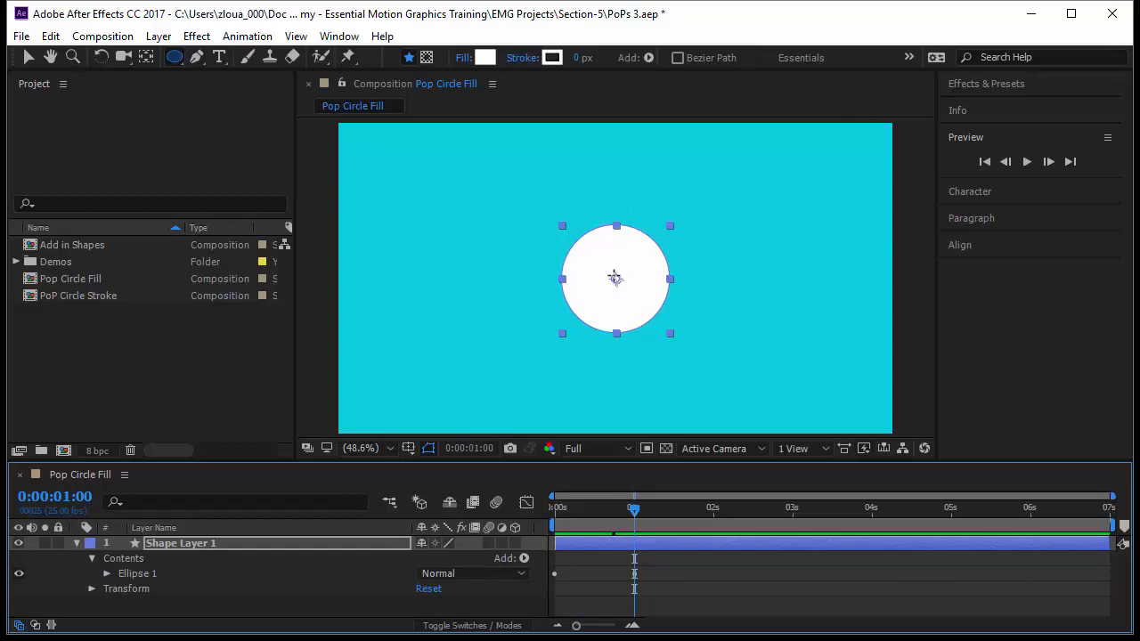
click(179, 575)
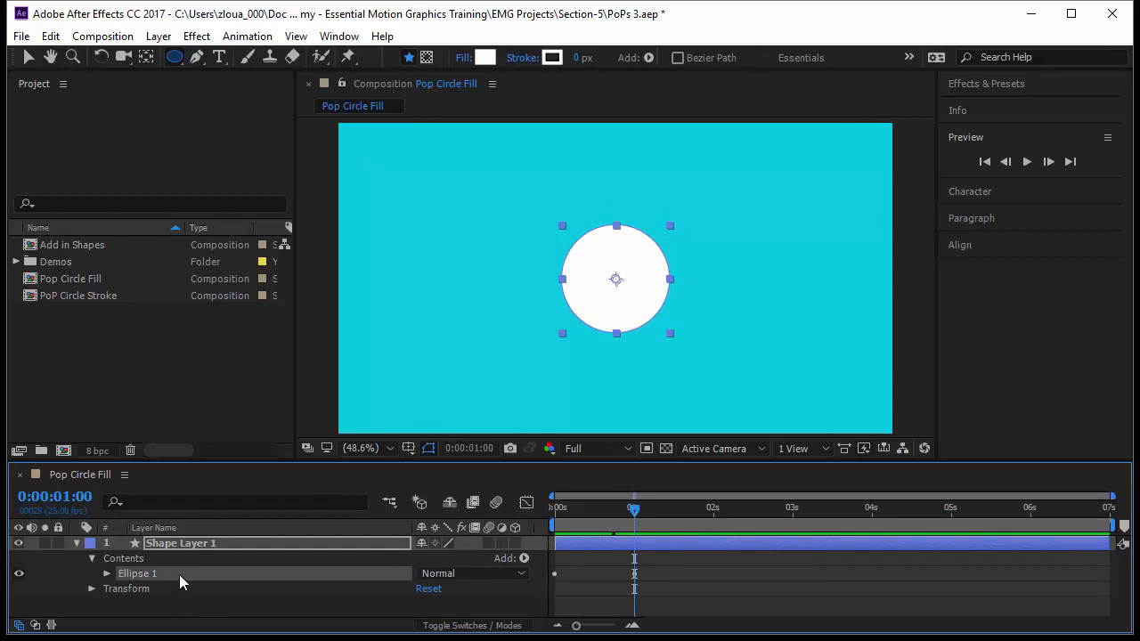
key(ctrl+d)
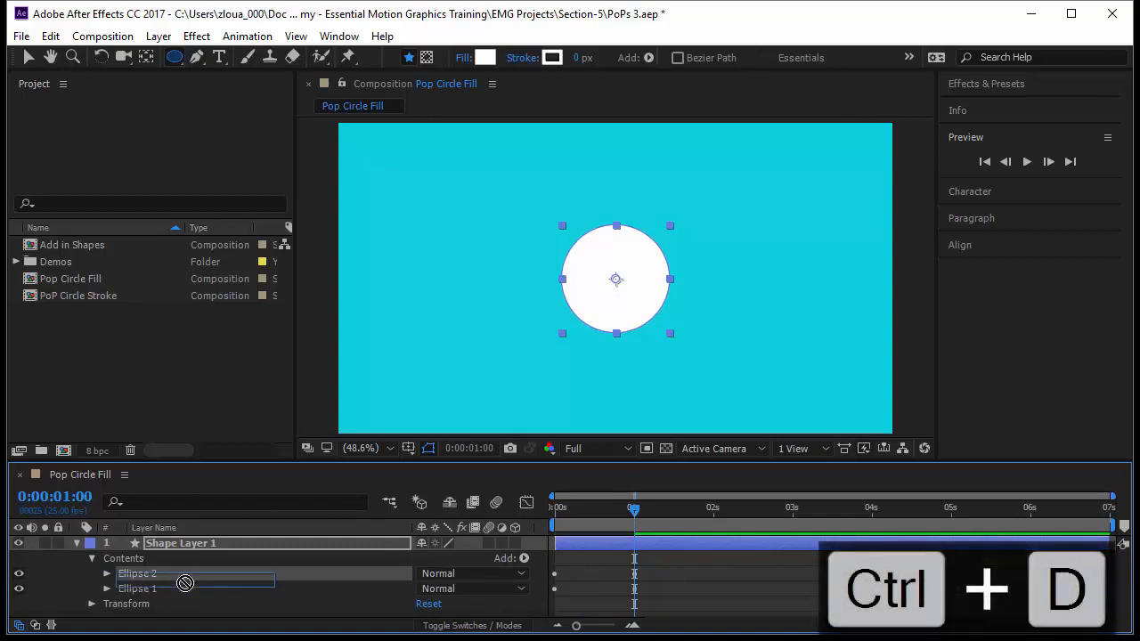
drag(184, 572, 189, 602)
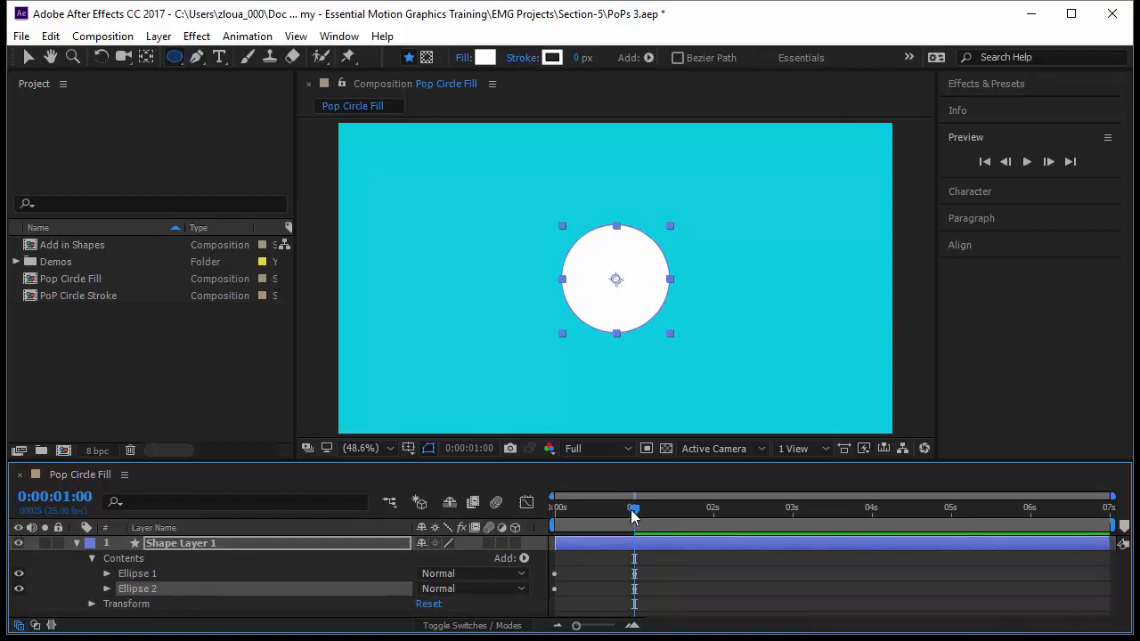
Delay both Size keyframes of Ellipse 2 by about 0.65 seconds and scrub through the animation to check the offset
key(Home)
key(space)
key(space)
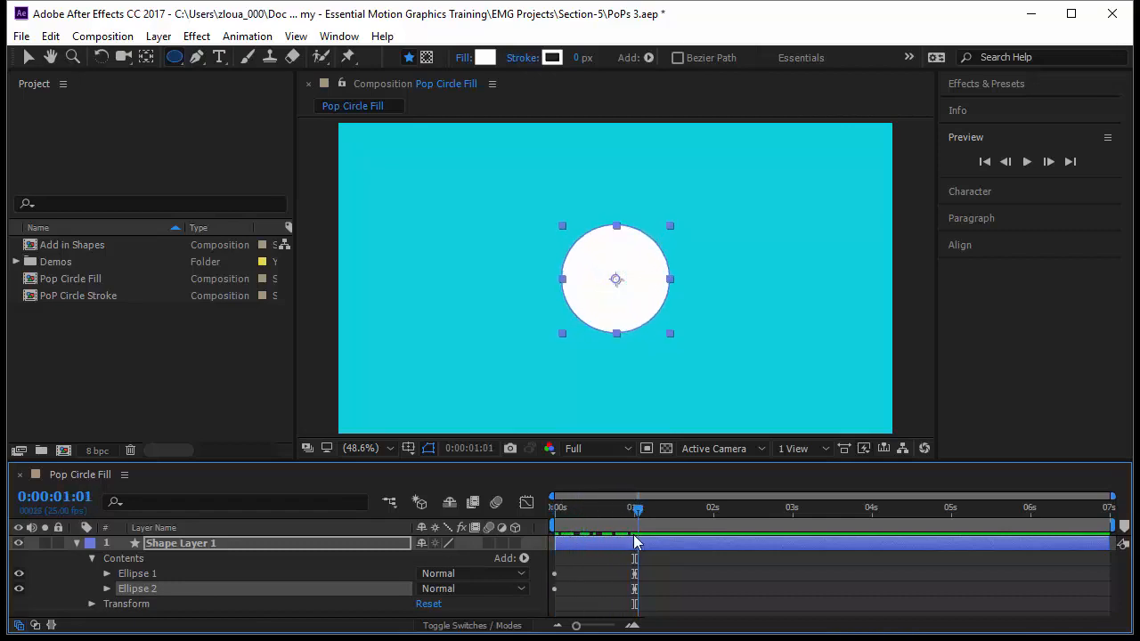
click(659, 584)
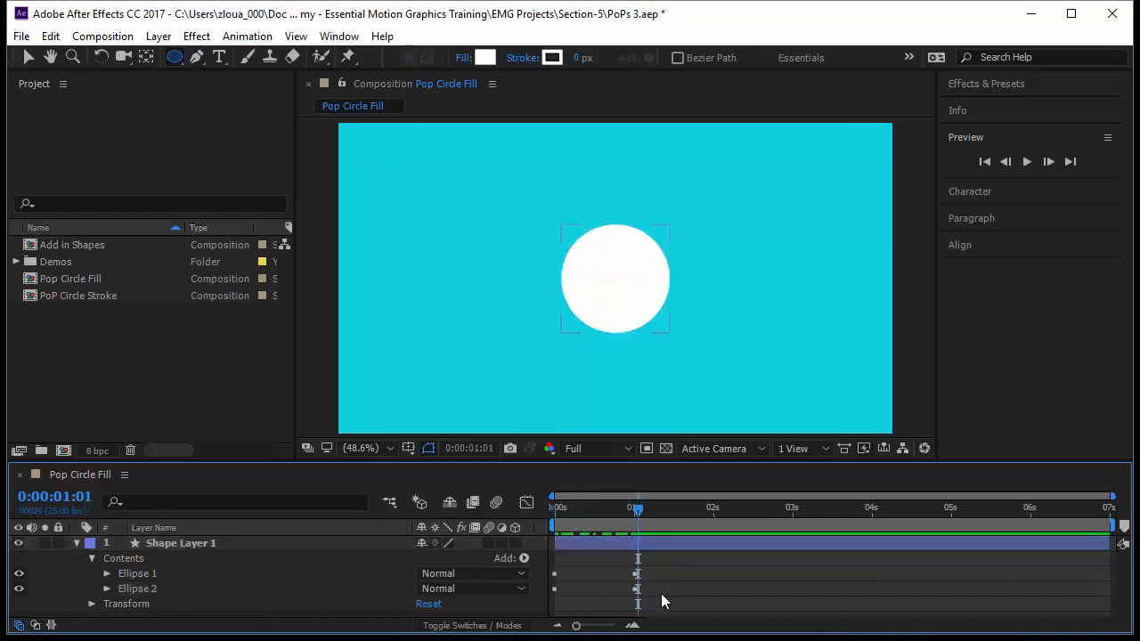
click(142, 590)
key(u)
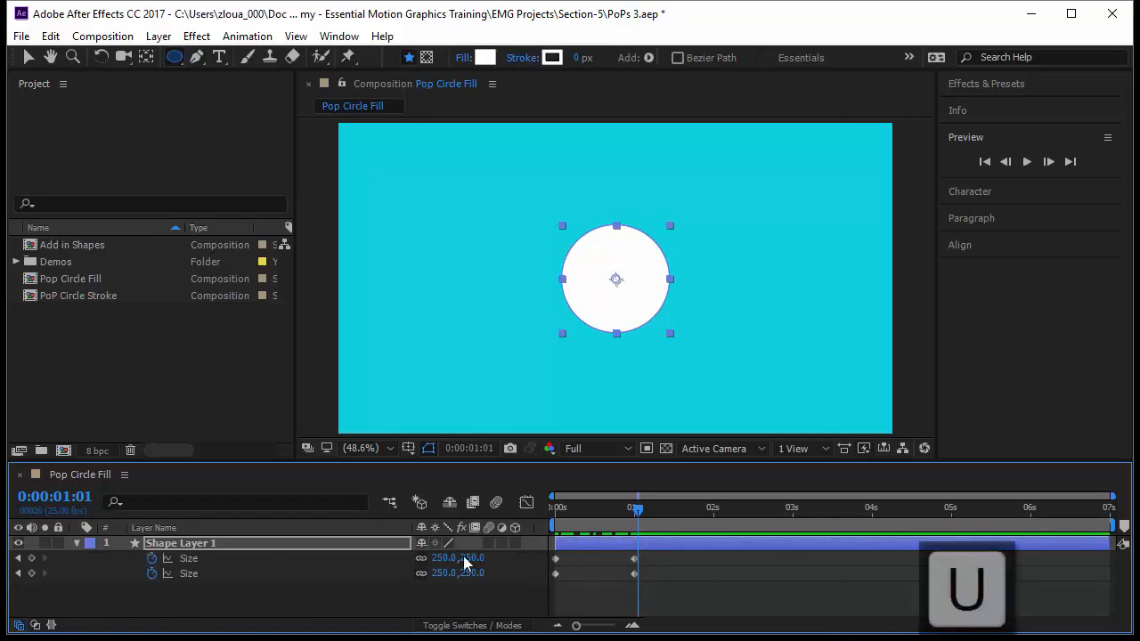
drag(650, 581, 685, 575)
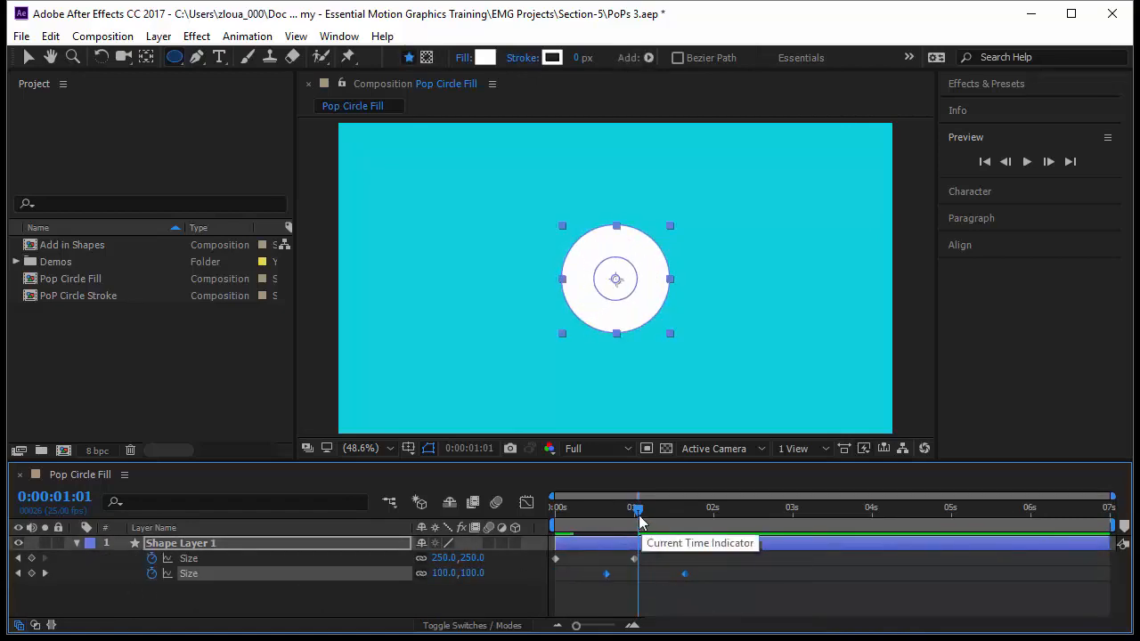
drag(638, 506, 546, 577)
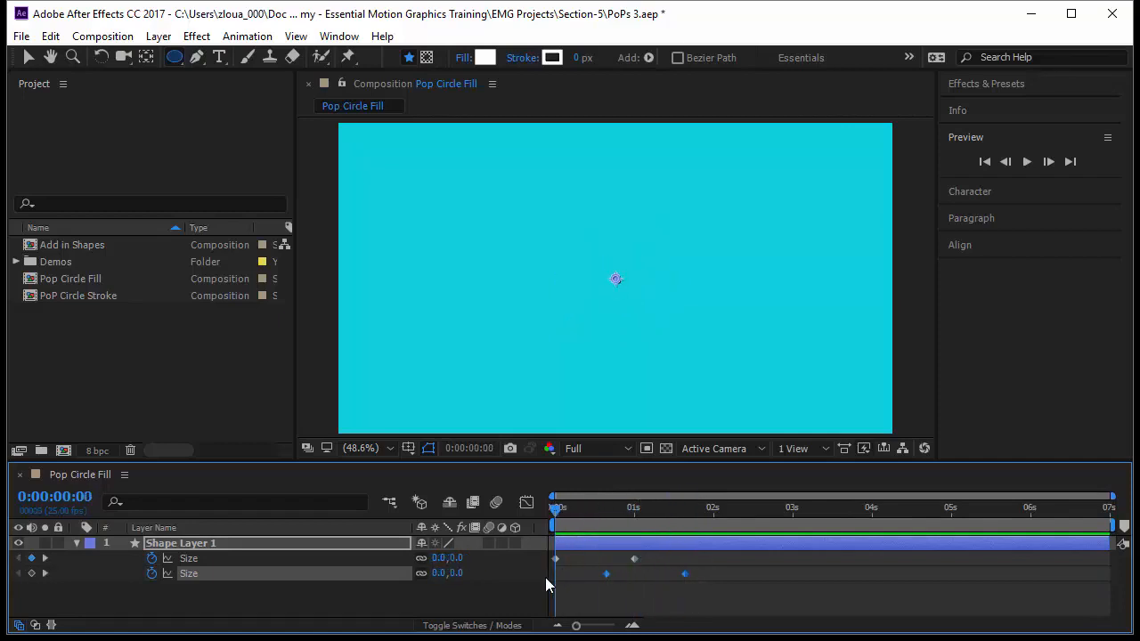
Add a Merge Paths operator to the contents of Shape Layer 1 so it applies to both ellipses
click(76, 545)
click(107, 573)
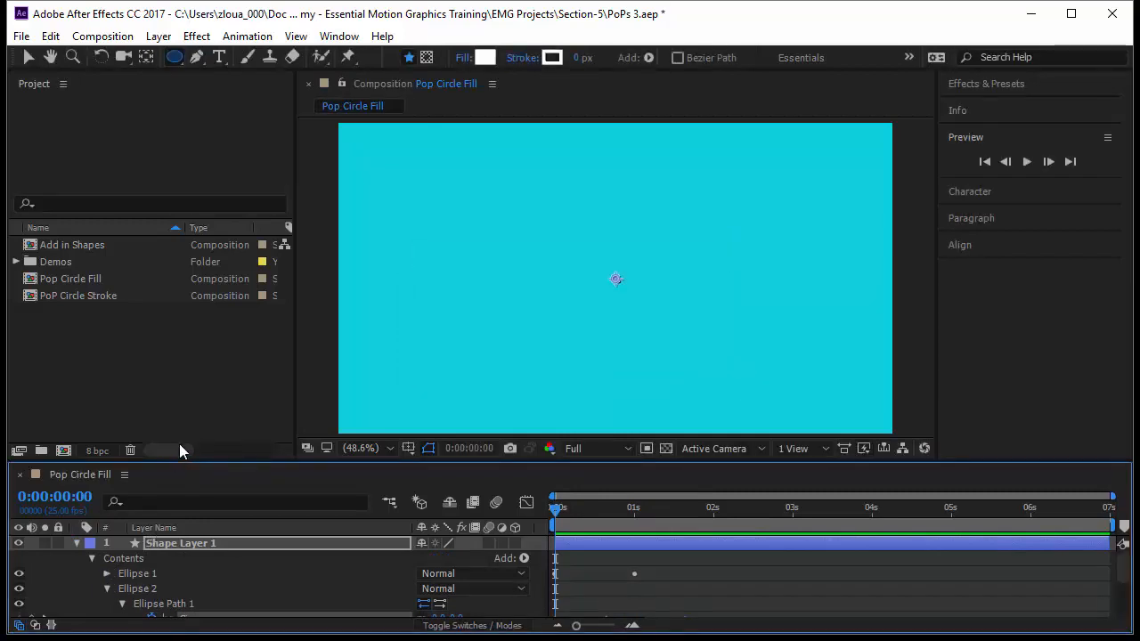
drag(179, 460, 179, 414)
click(107, 543)
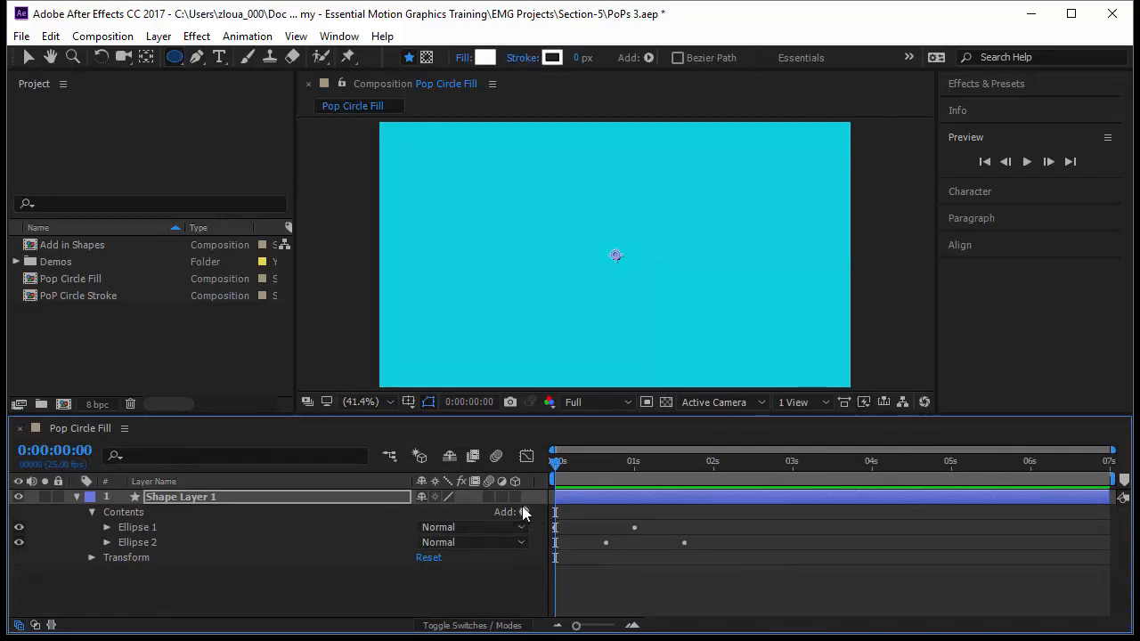
click(142, 513)
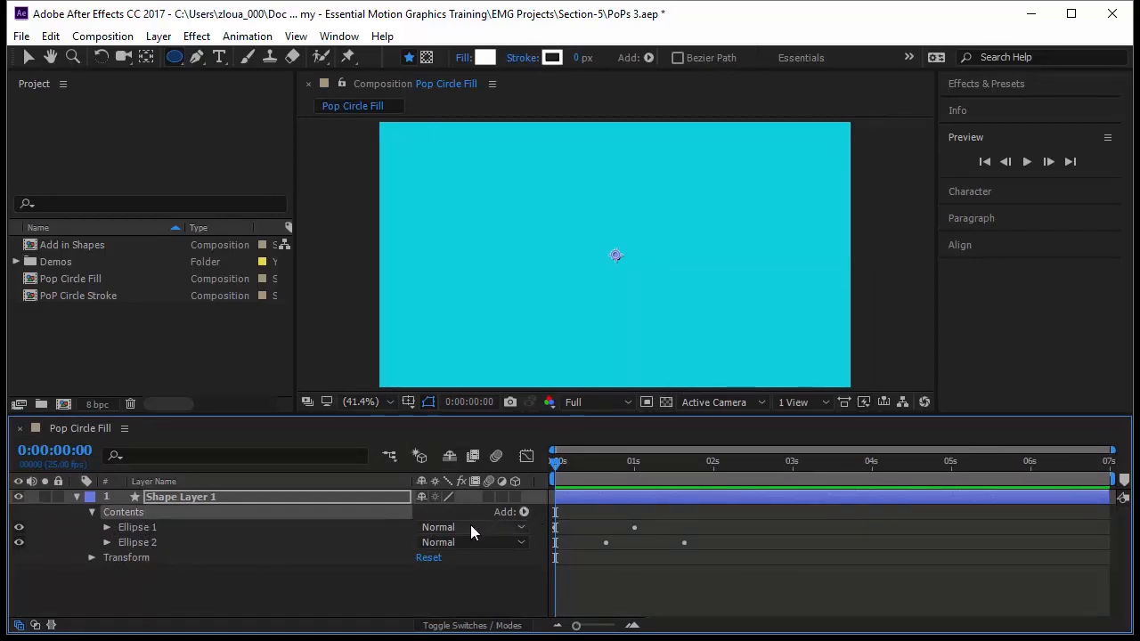
click(536, 528)
click(524, 512)
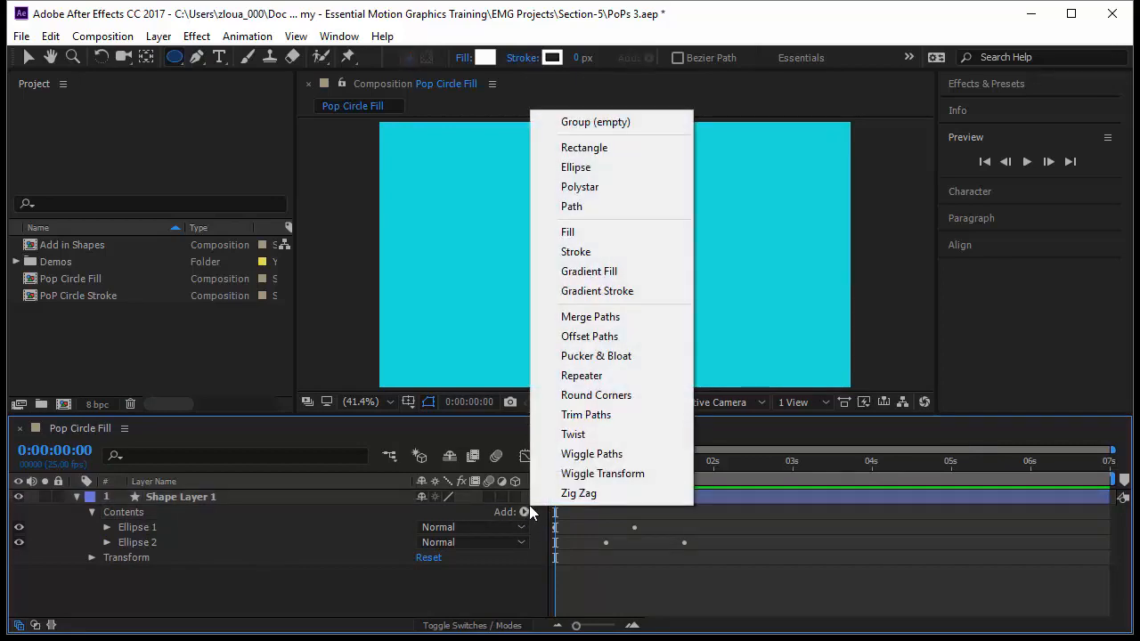
click(626, 325)
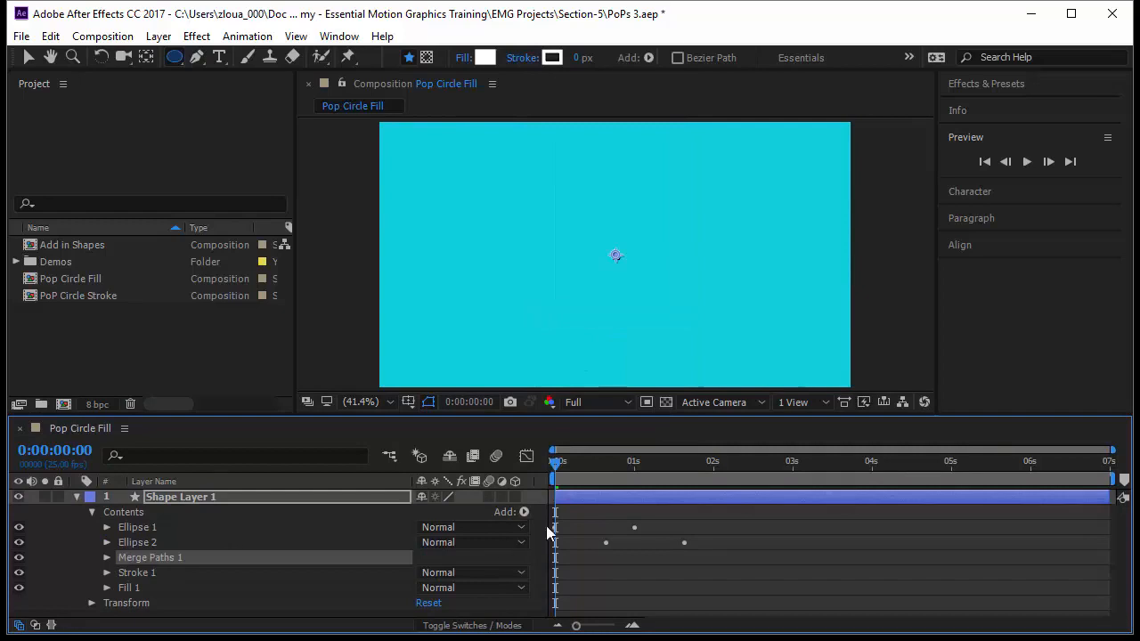
Set the Merge Paths 1 mode to Subtract and play the animation to check the cut-out circle
drag(560, 480, 647, 491)
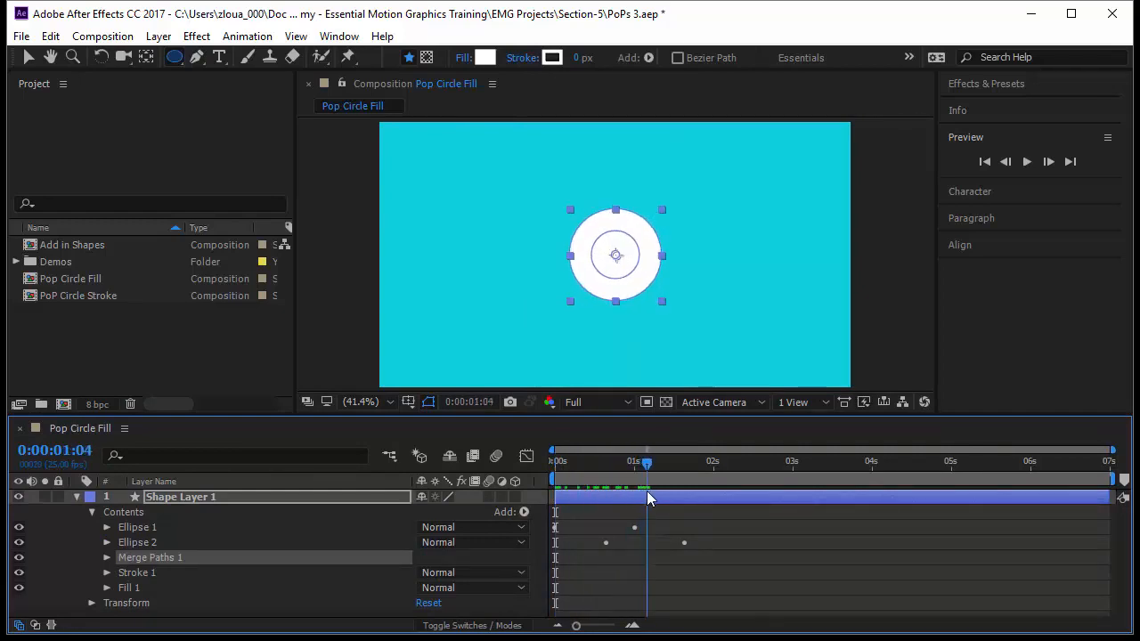
click(106, 558)
click(478, 575)
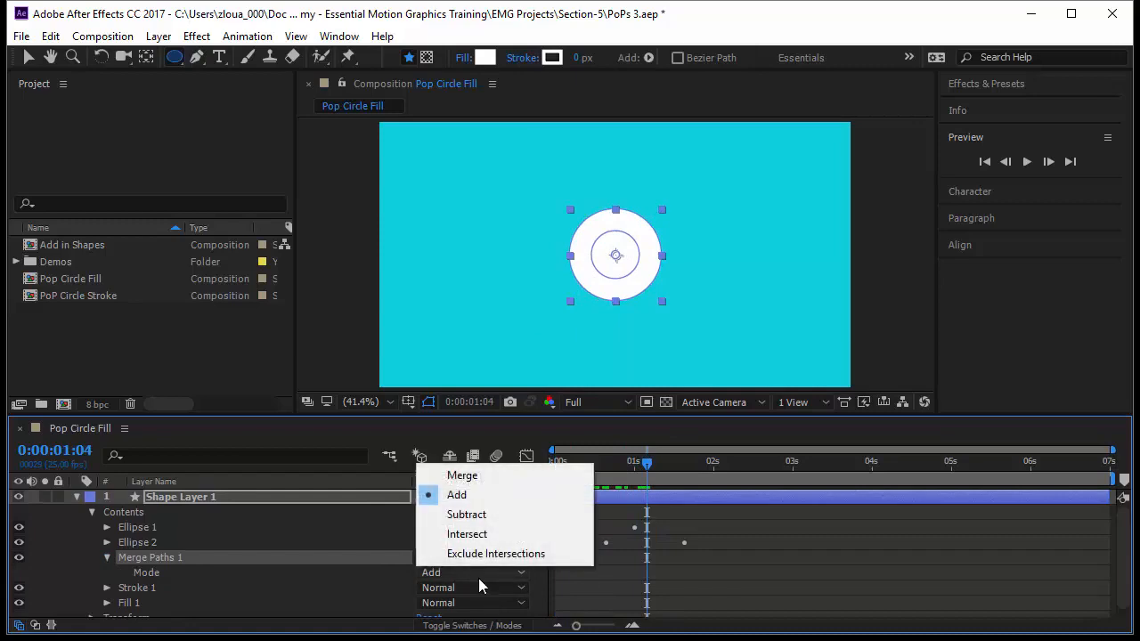
click(499, 514)
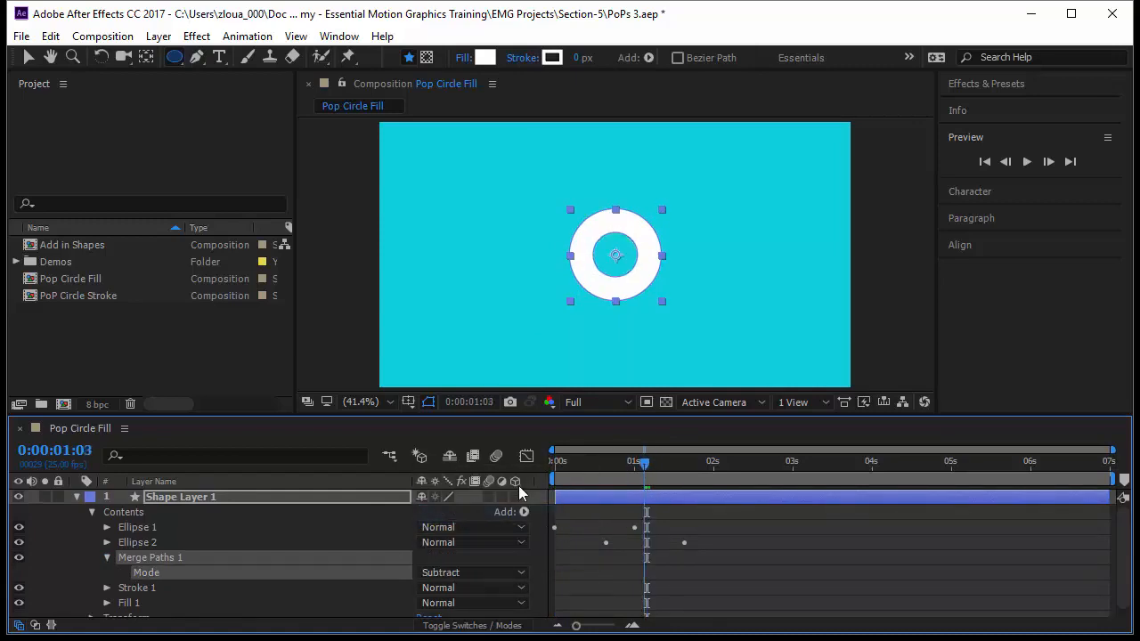
key(space)
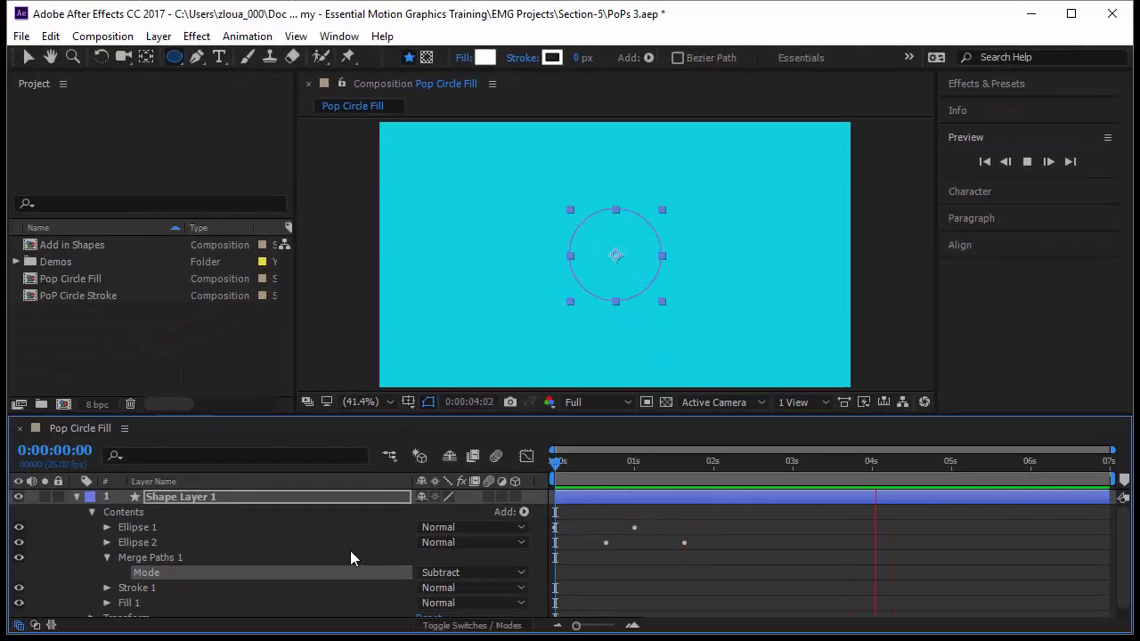
Show only the keyframed properties of Shape Layer 1 and apply Easy Ease to all four Size keyframes
click(262, 568)
key(u)
key(u)
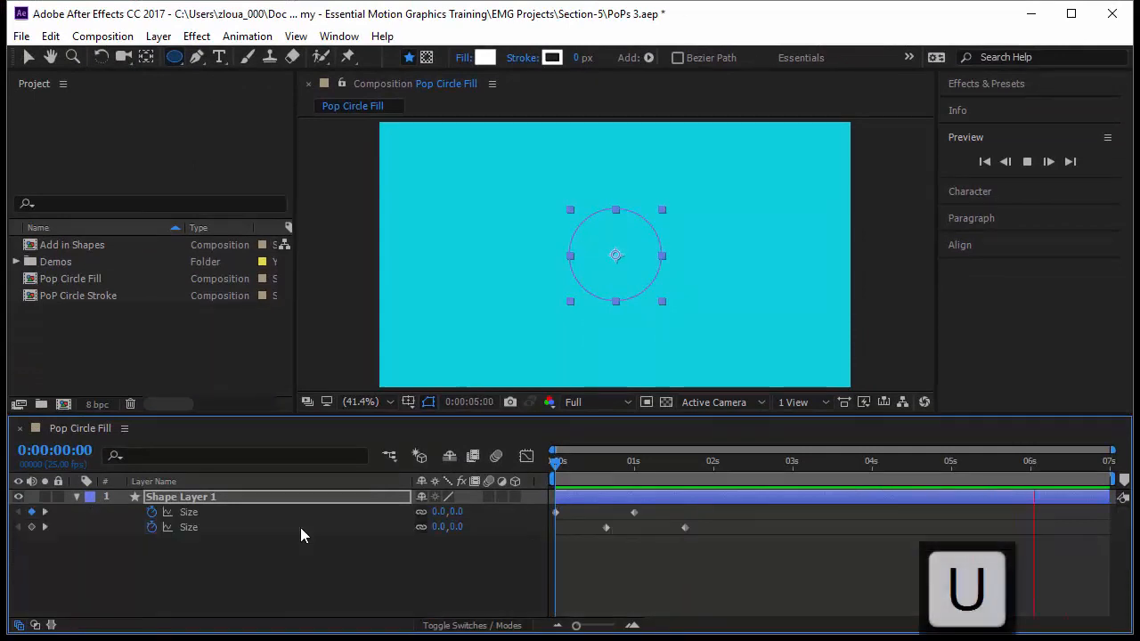
drag(750, 583, 511, 481)
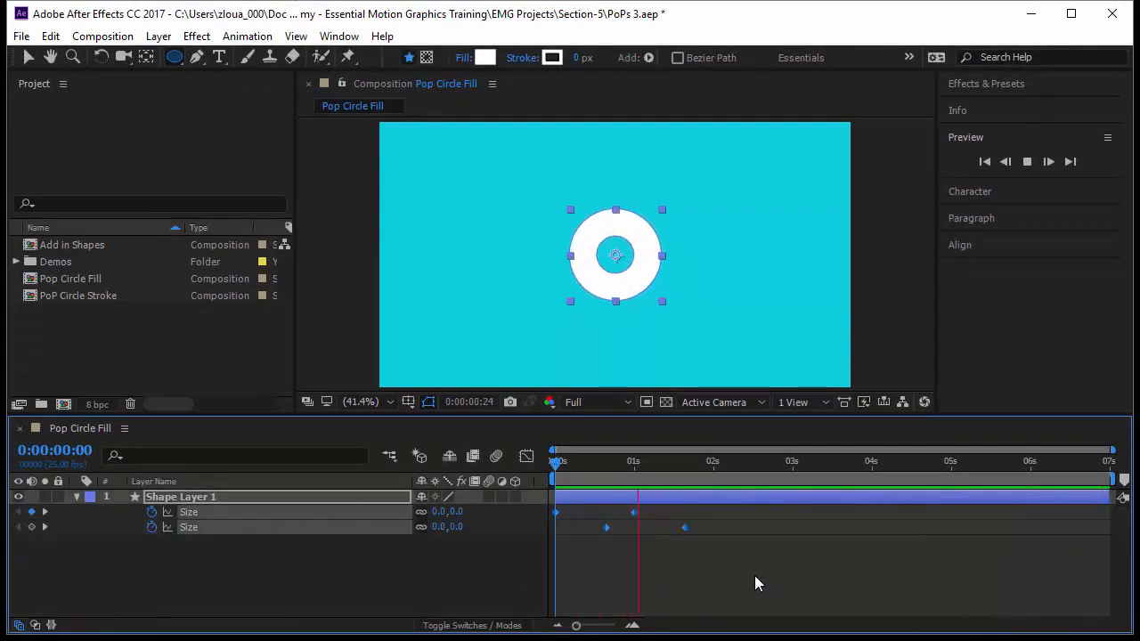
key(F9)
In the speed graph, lengthen the incoming influence of both ellipses' ending Size keyframes for a long, slow finish
click(529, 458)
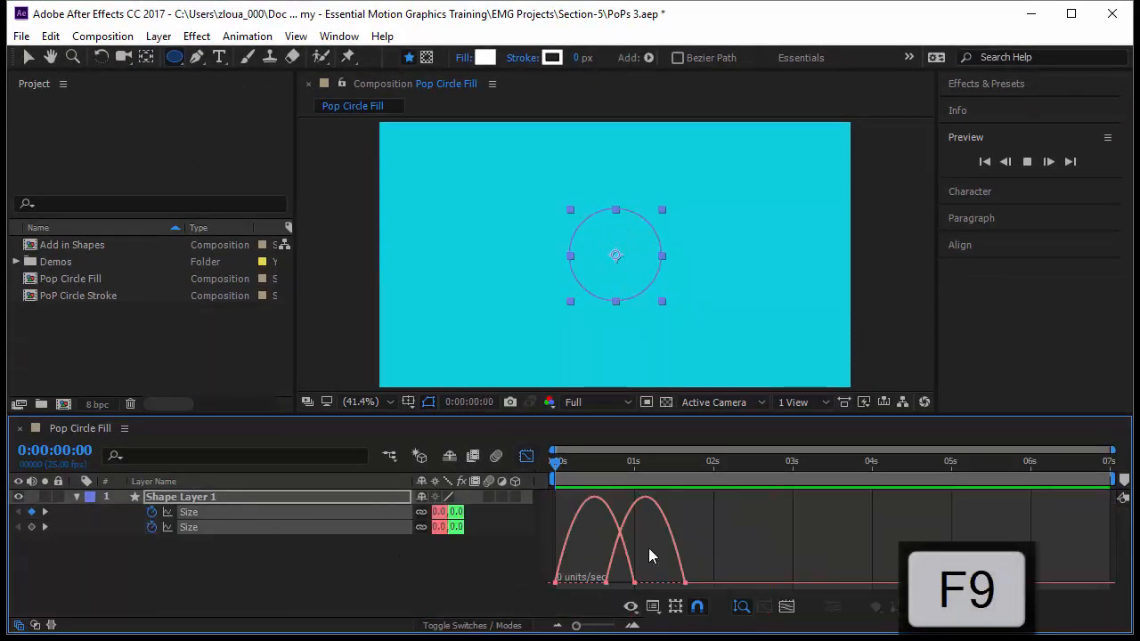
drag(713, 577, 550, 592)
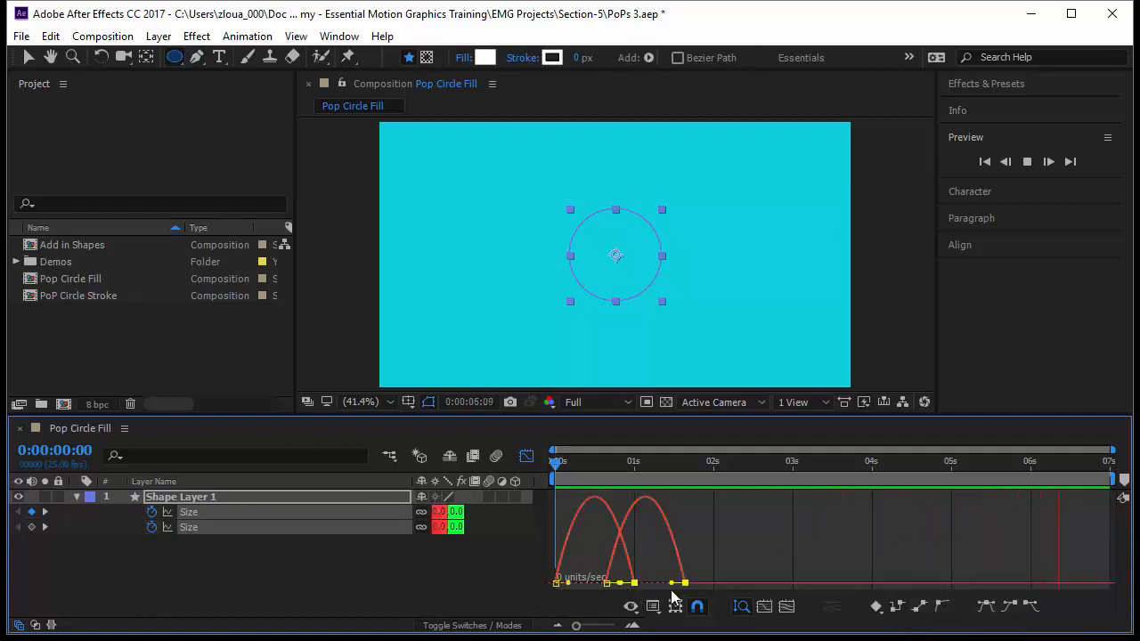
drag(672, 584, 588, 585)
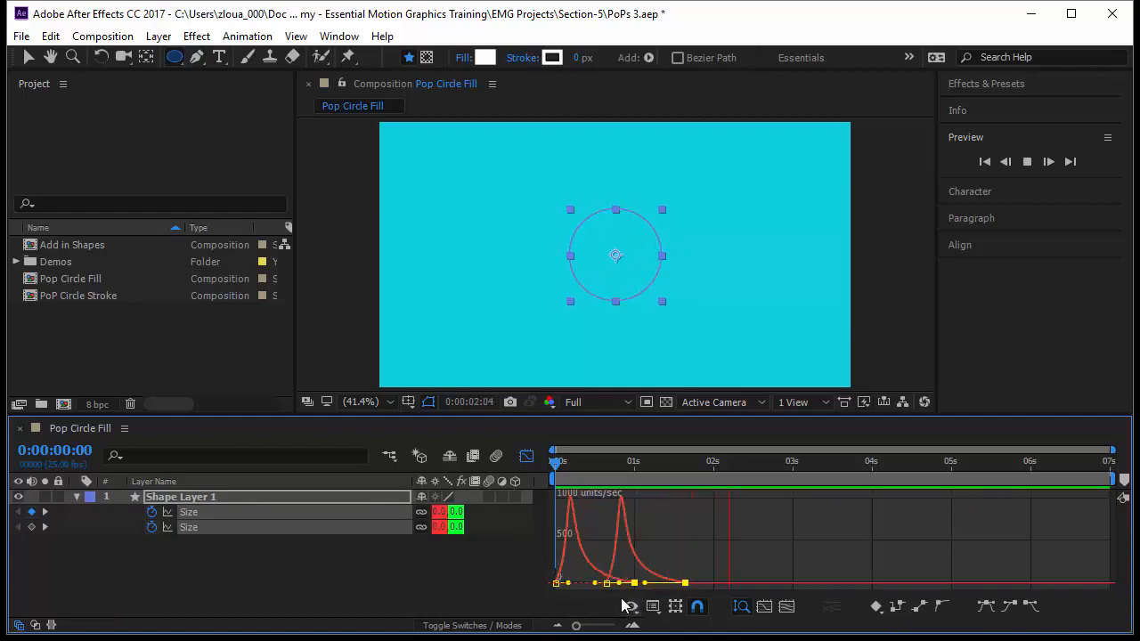
click(717, 540)
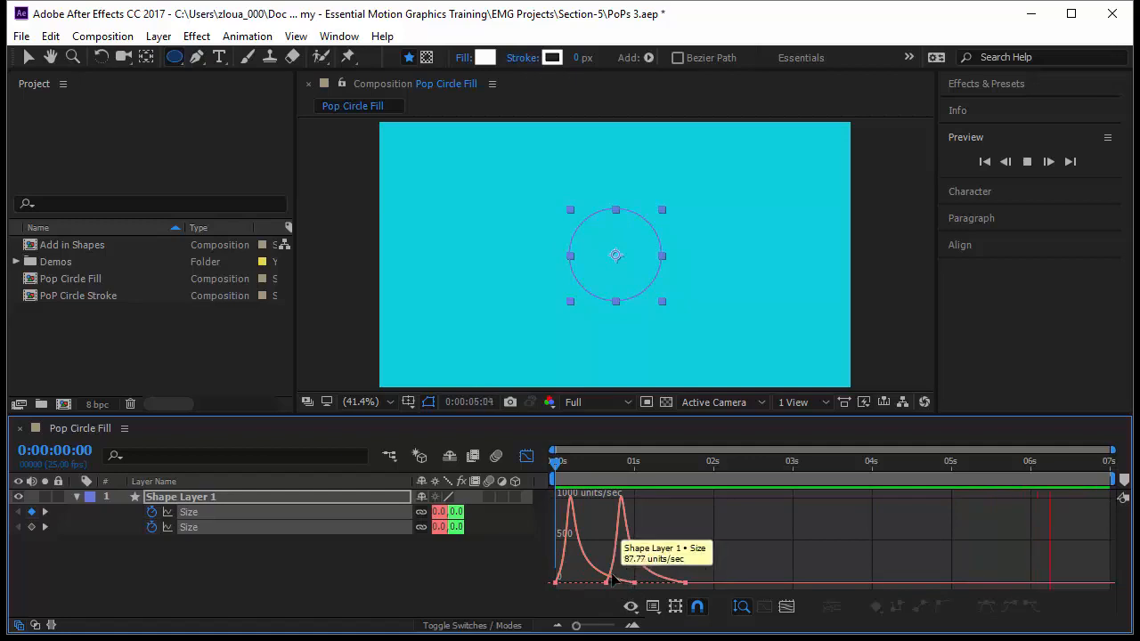
Shorten the outgoing influence of both ellipses' starting Size keyframes to about 2.34% and play the animation
mouse_move(622, 570)
mouse_down()
mouse_move(553, 595)
mouse_move(609, 583)
mouse_up()
key(space)
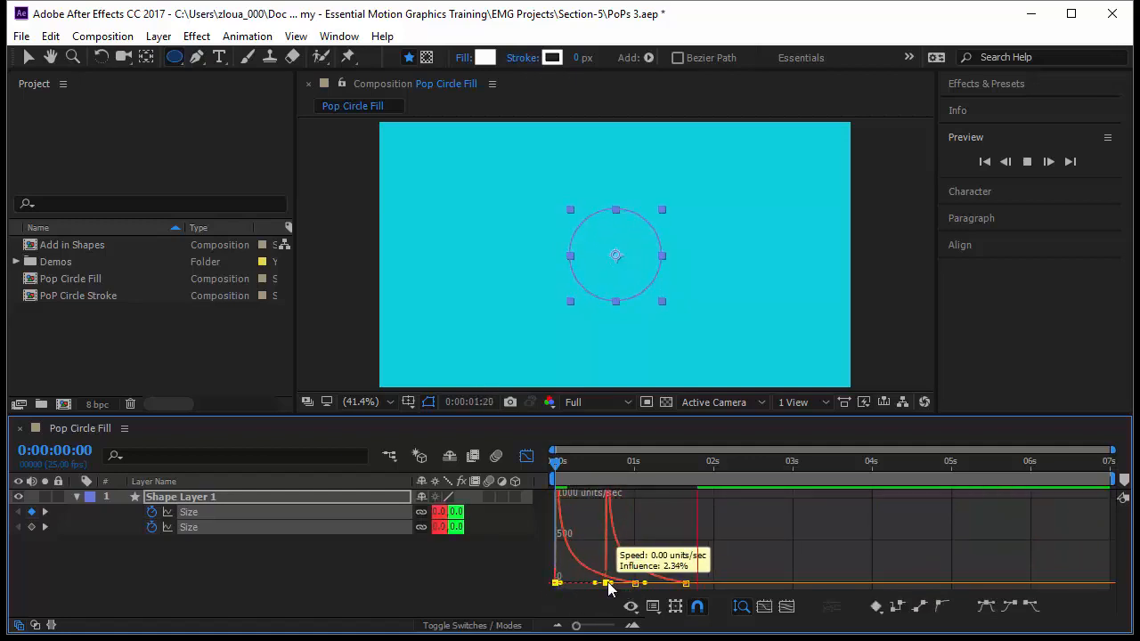
click(697, 552)
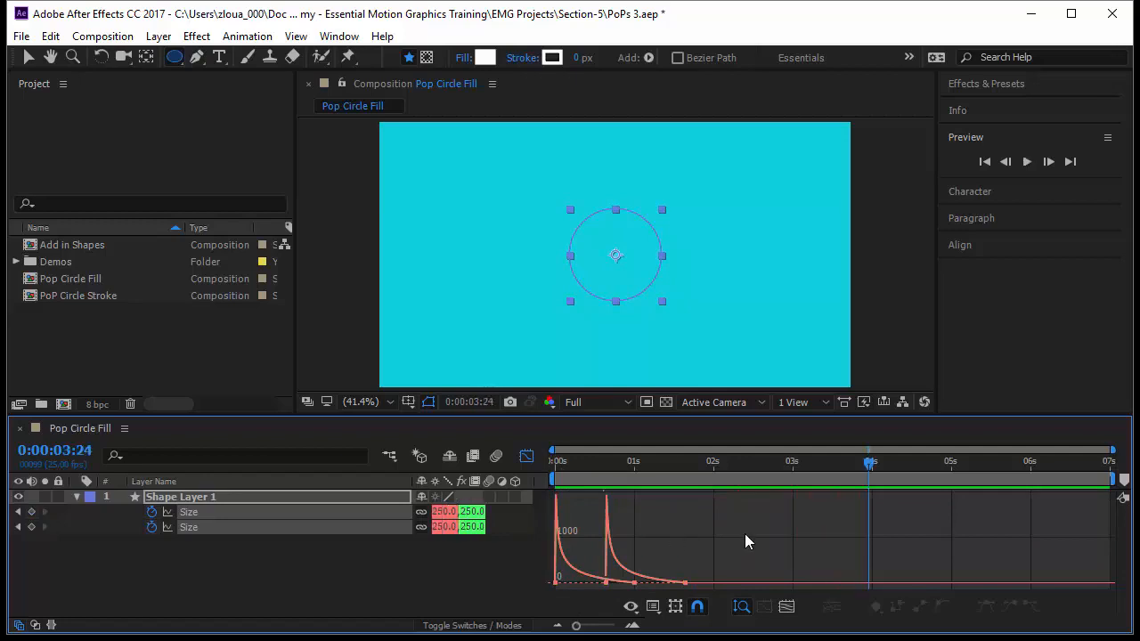
key(space)
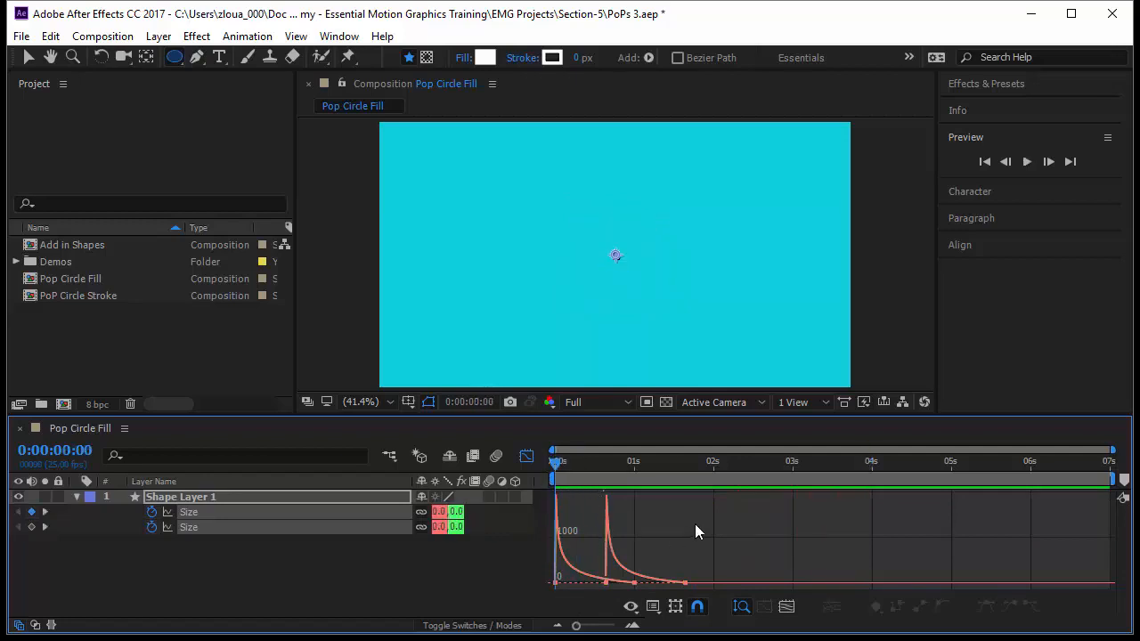
key(space)
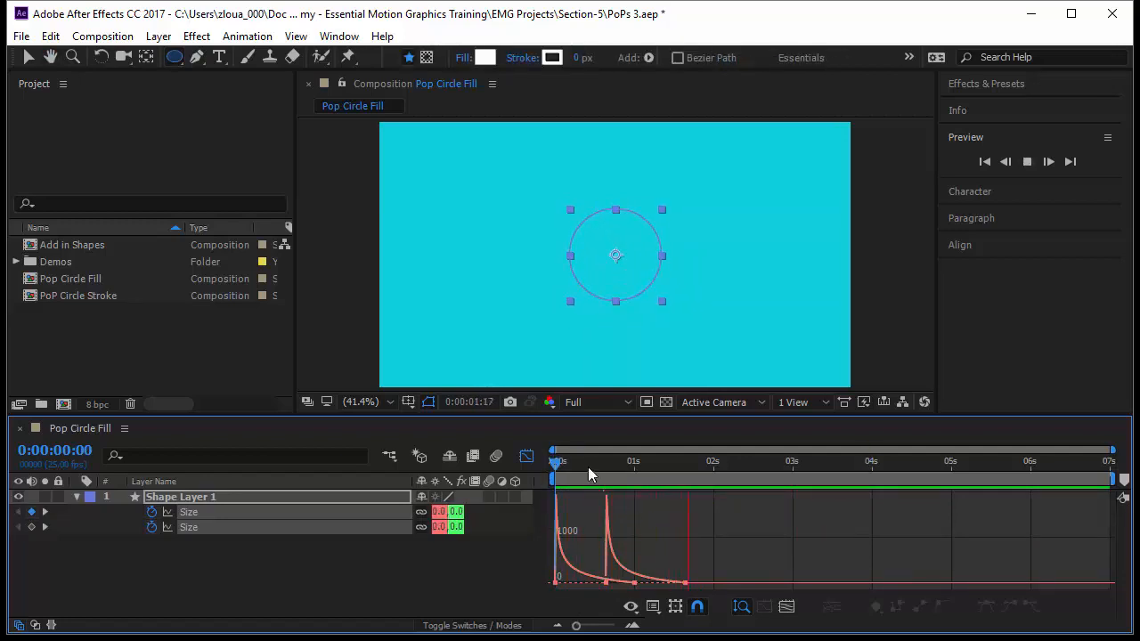
Leave the graph view, move both Size keyframes of Ellipse 2 earlier to start at about 0.45 seconds, and preview from the beginning
drag(550, 462, 634, 490)
click(526, 456)
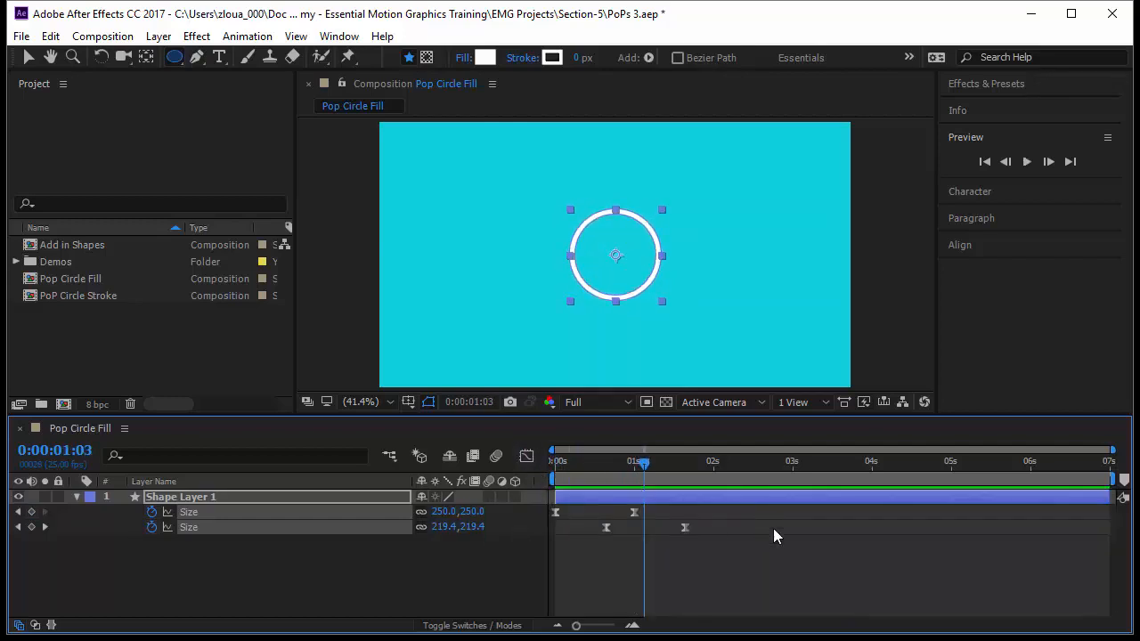
drag(747, 545, 595, 526)
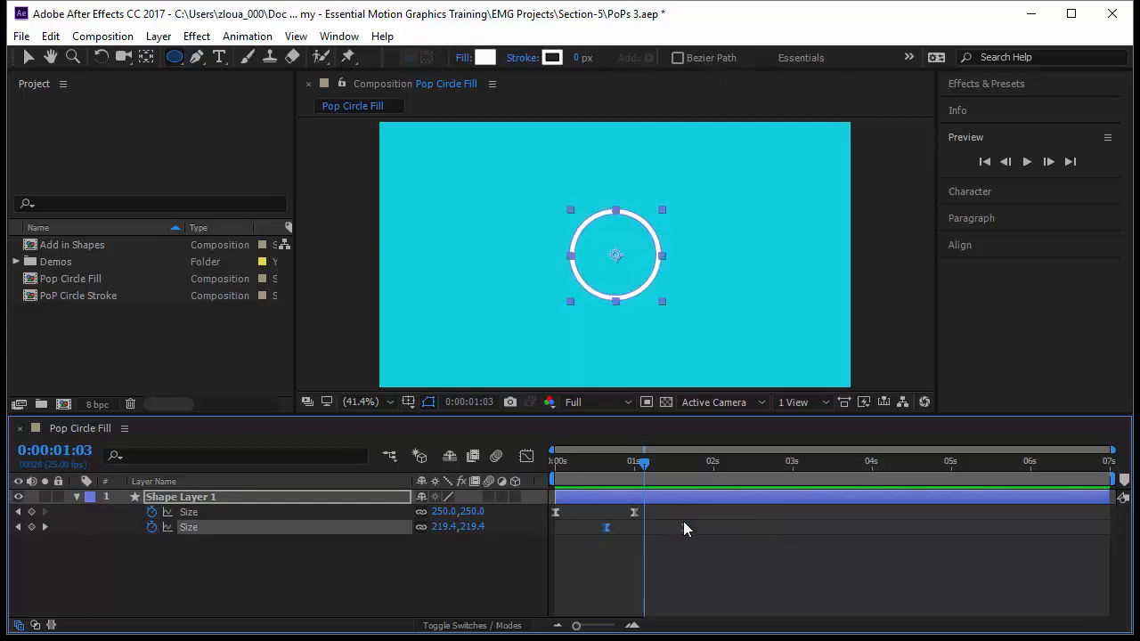
drag(687, 522, 670, 529)
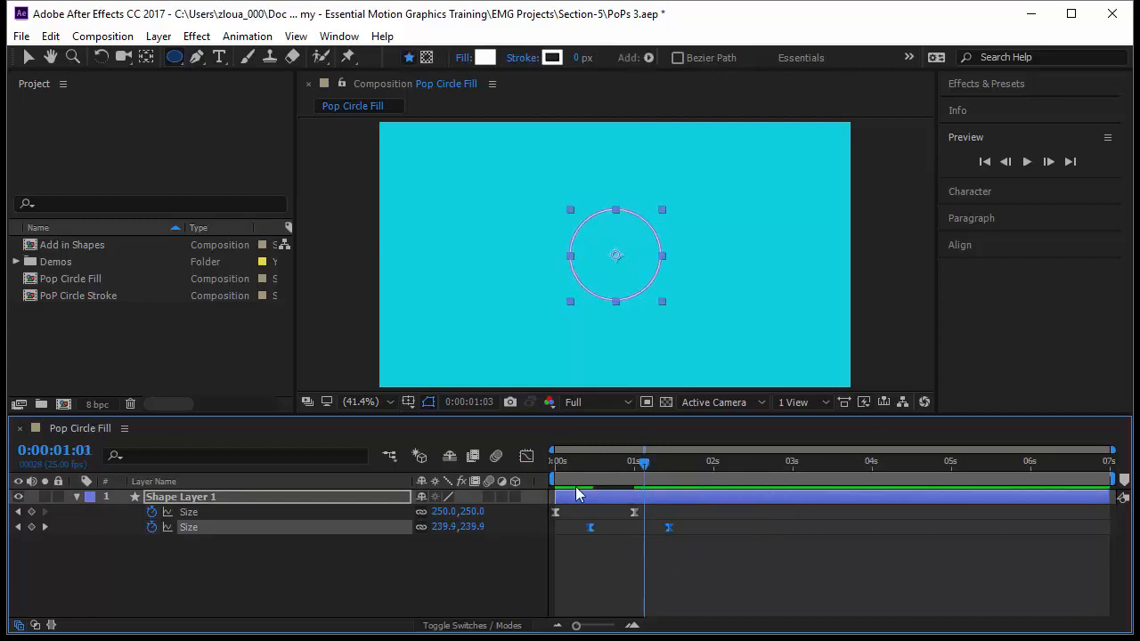
key(space)
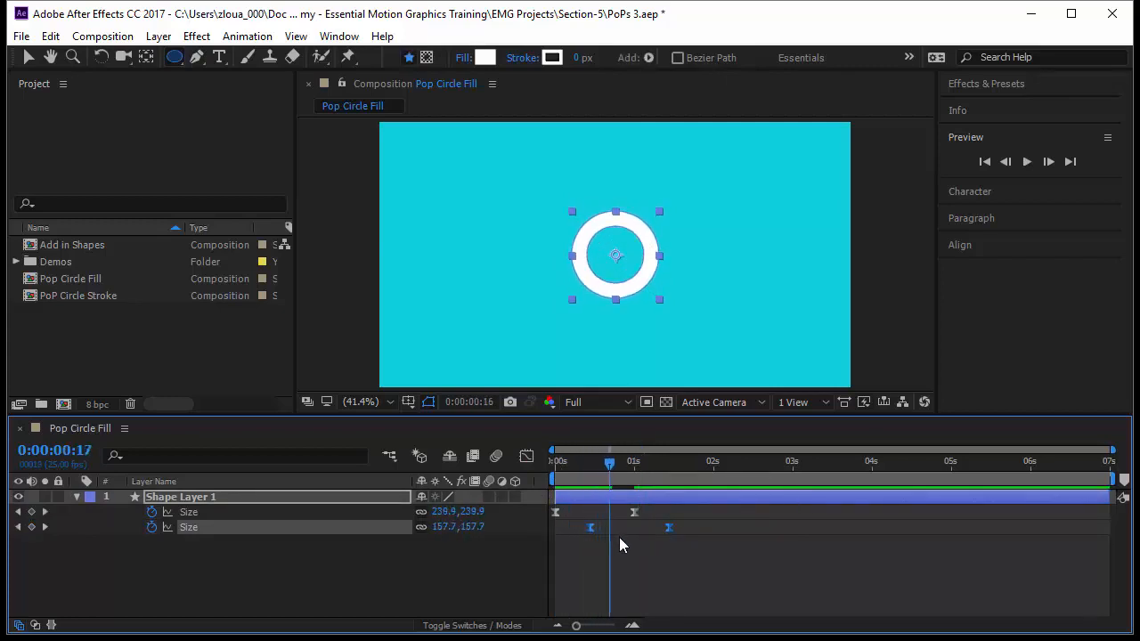
key(Home)
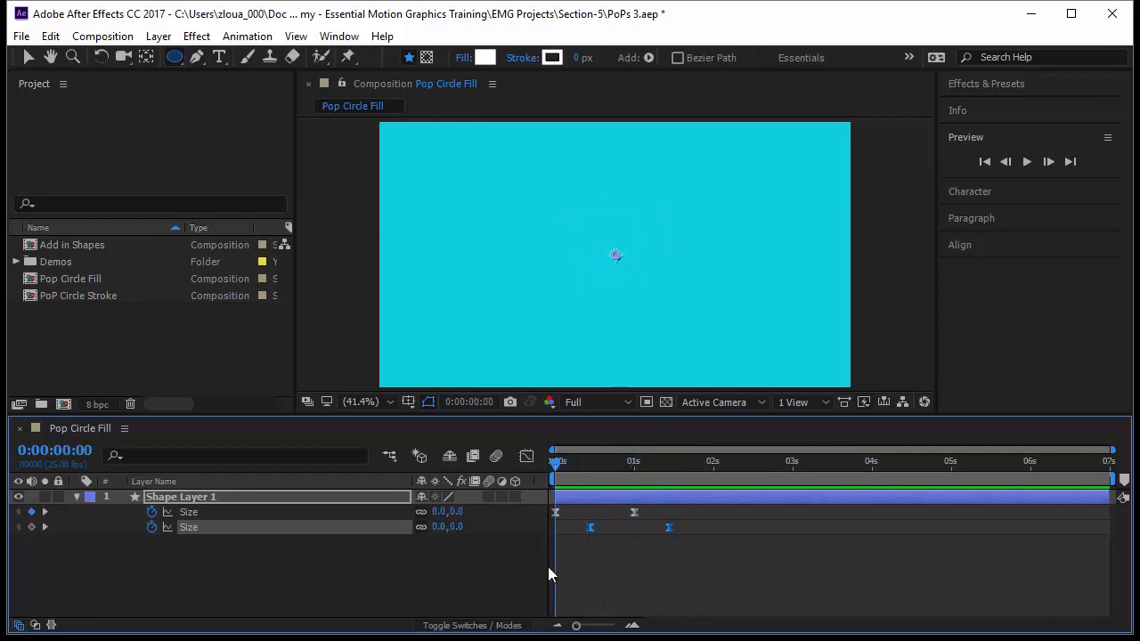
click(670, 573)
key(space)
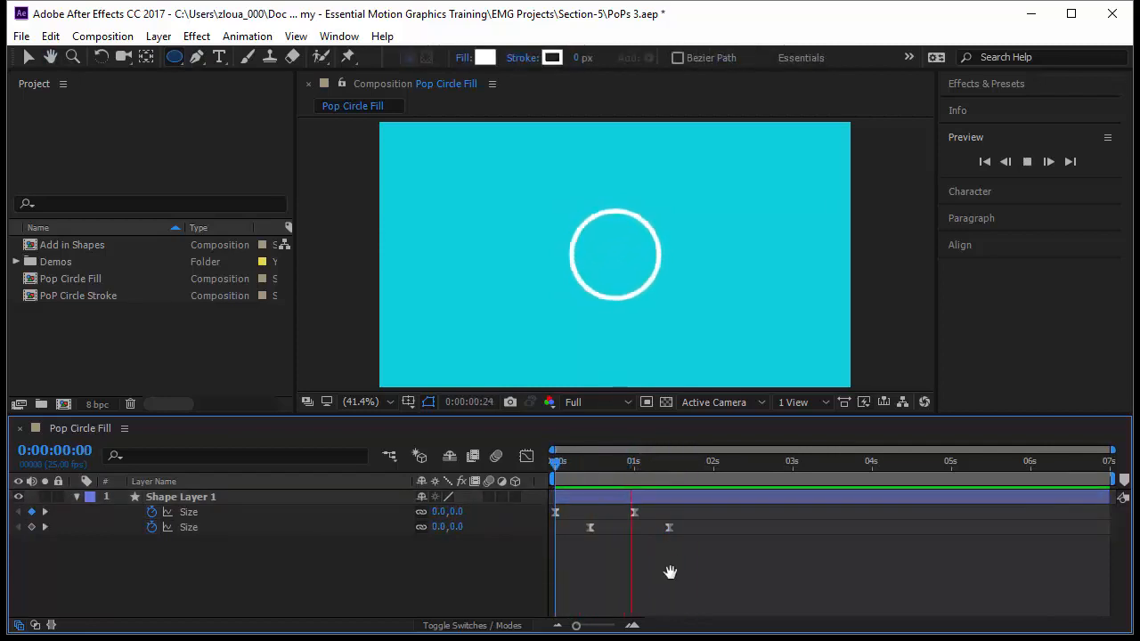
Proportionally compress all Size keyframes of both ellipses so the last one falls at about 0.9 seconds, and preview
drag(688, 545, 528, 496)
drag(670, 526, 625, 526)
key(space)
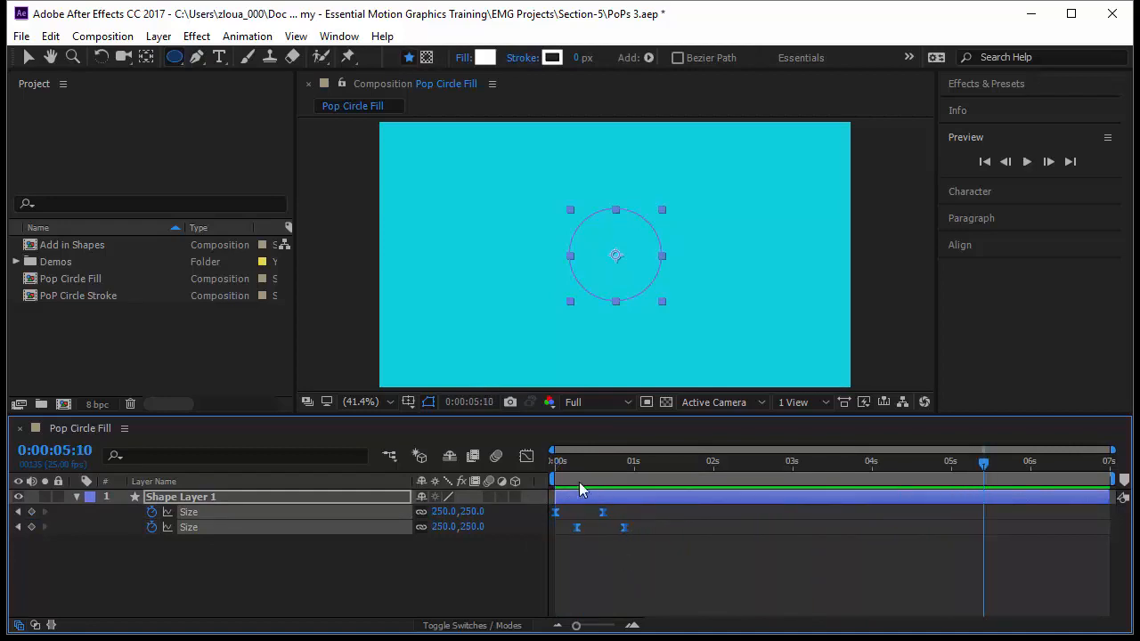
End the work area at about 2 seconds and preview the shortened animation from the beginning
click(713, 464)
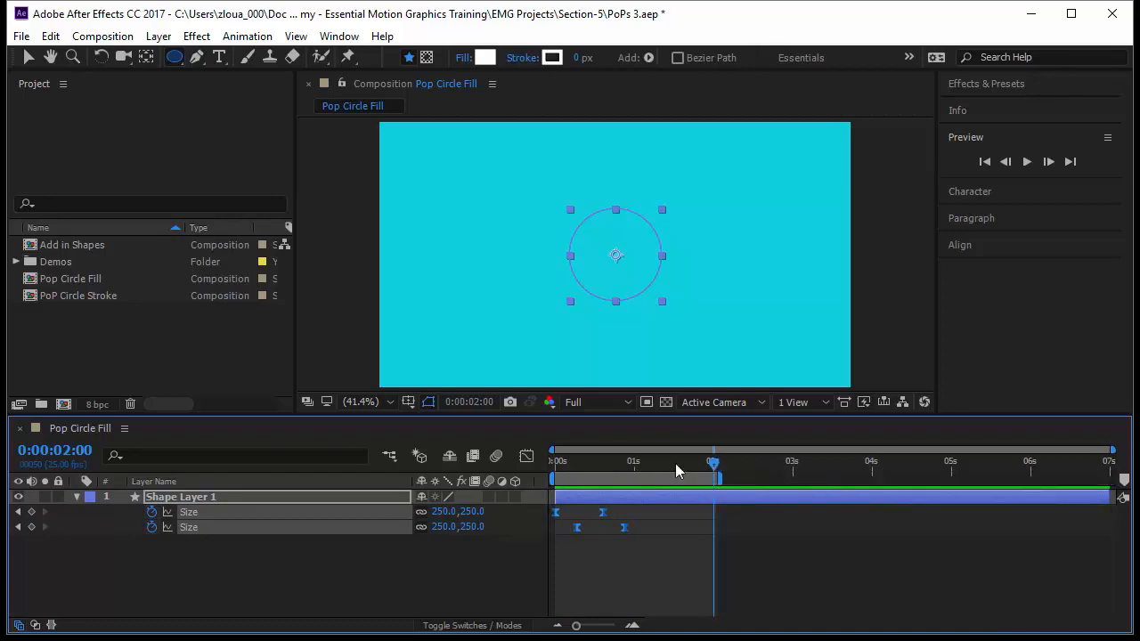
key(Home)
click(627, 570)
key(space)
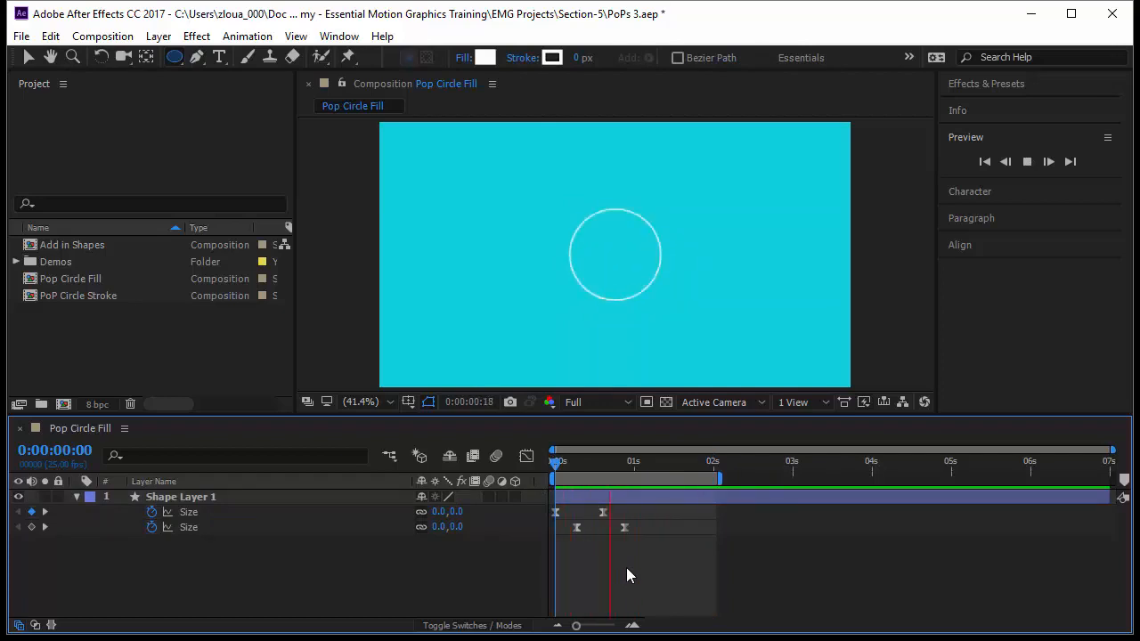
Move both Size keyframes of Ellipse 2 slightly earlier, to about 0.2 and 0.8 seconds
key(ctrl+z)
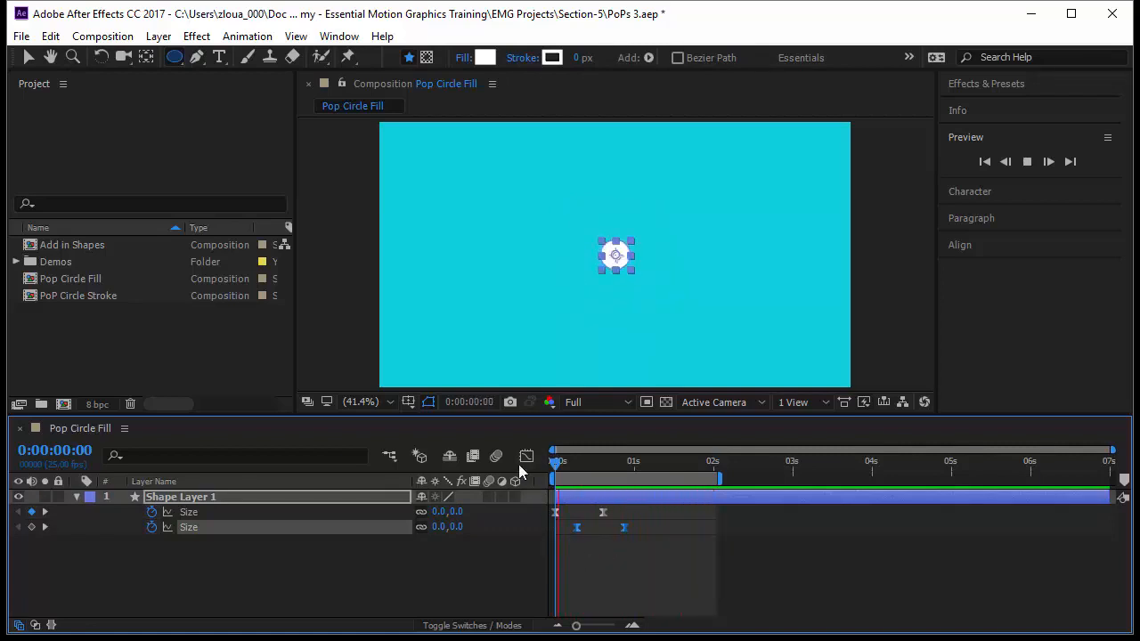
drag(621, 526, 615, 526)
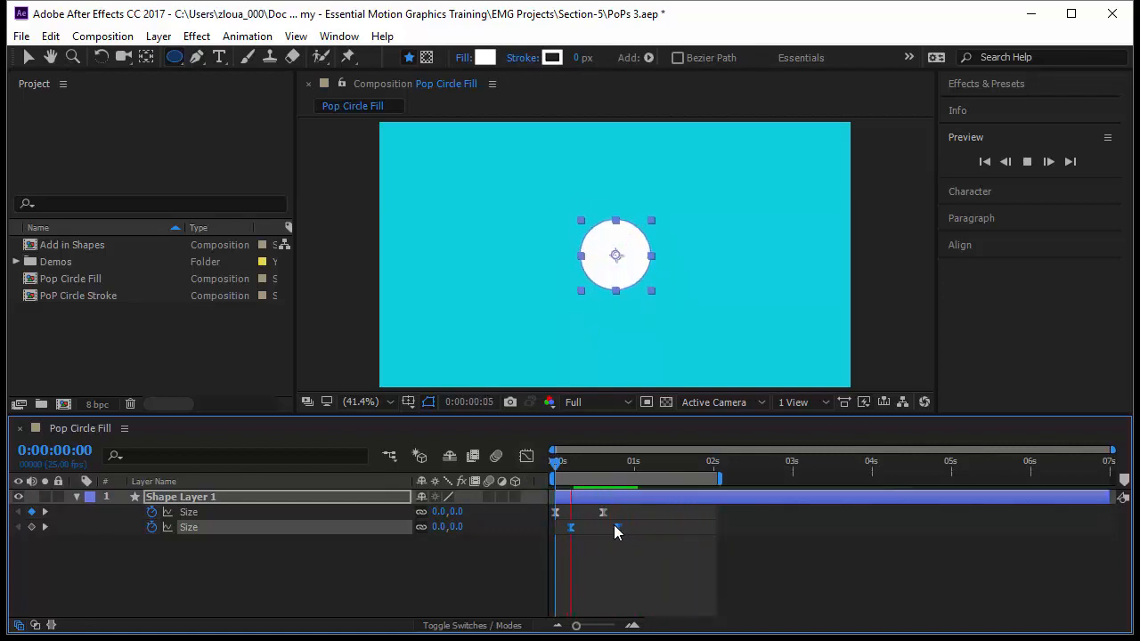
click(595, 568)
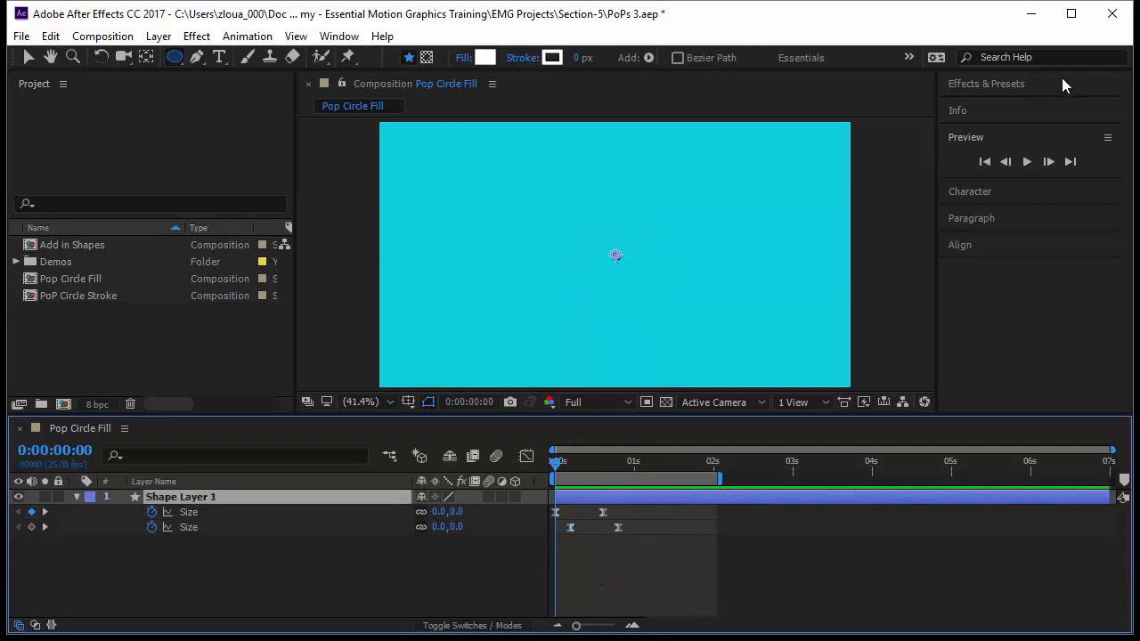
Search the effects for "Shadow", apply Drop Shadow to Shape Layer 1, and scrub to frame 7 to view it
click(996, 84)
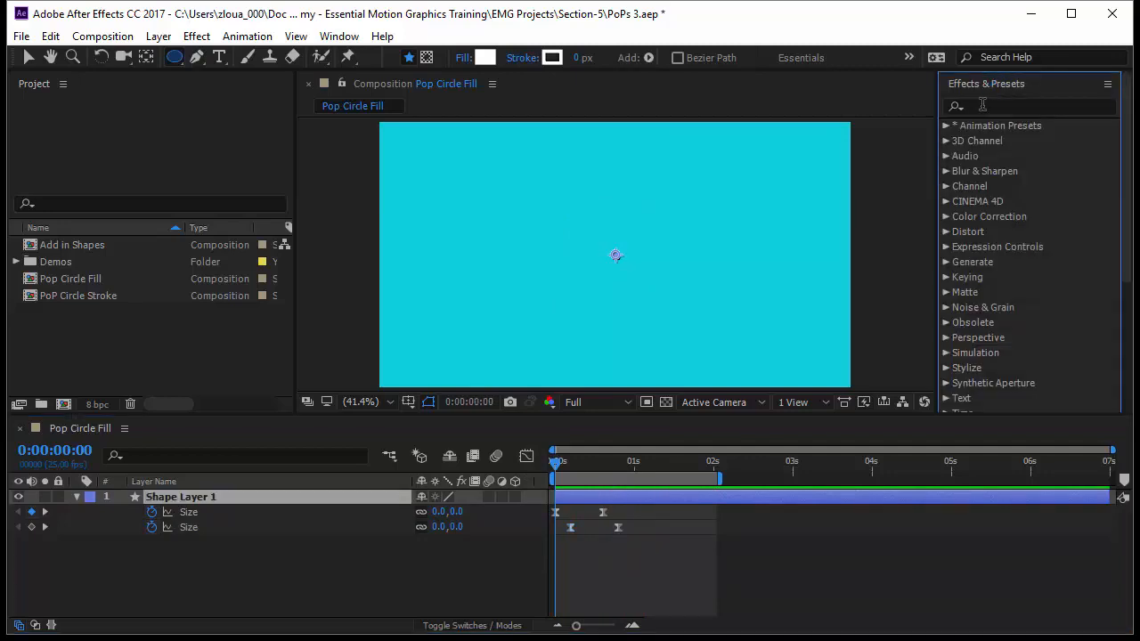
click(982, 105)
text(Shadow)
click(1020, 293)
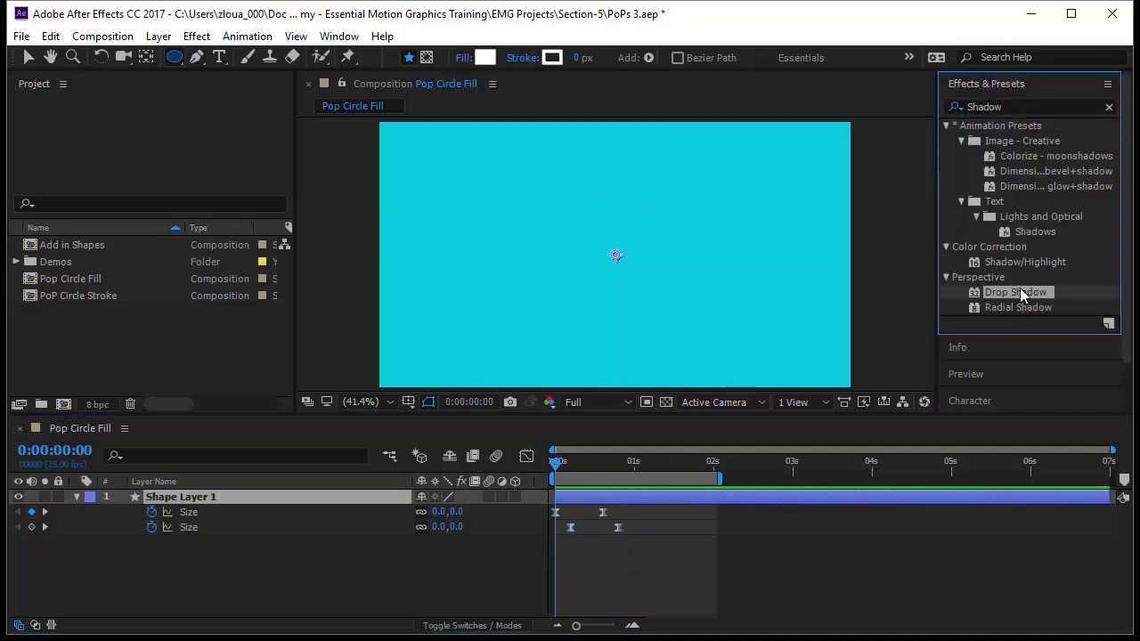
drag(1022, 296, 263, 496)
key(v)
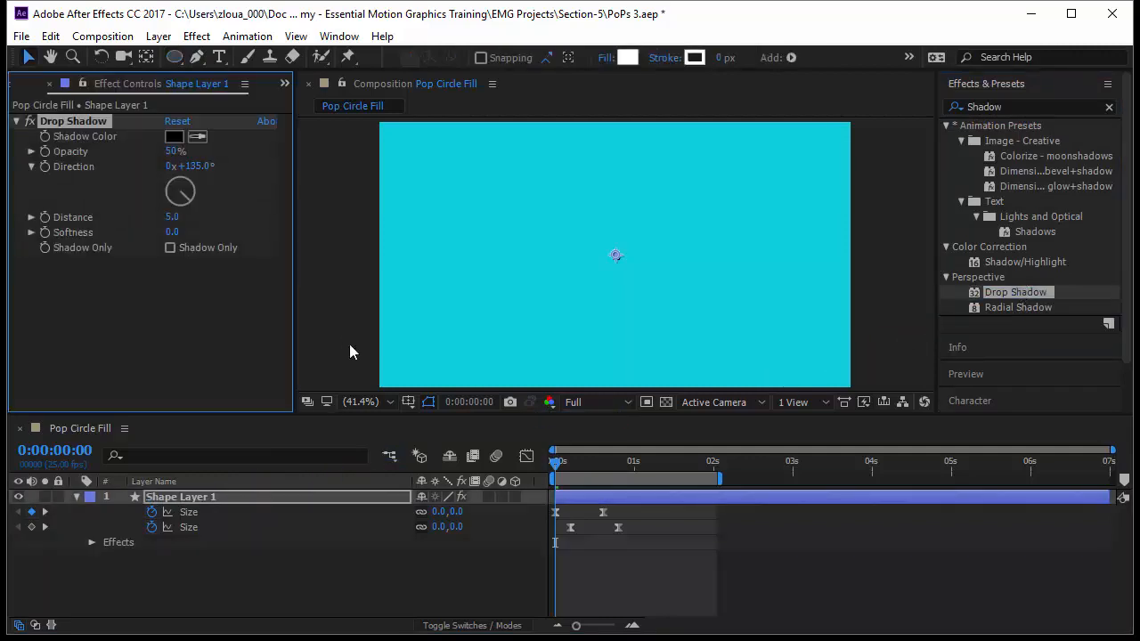
click(560, 470)
key(space)
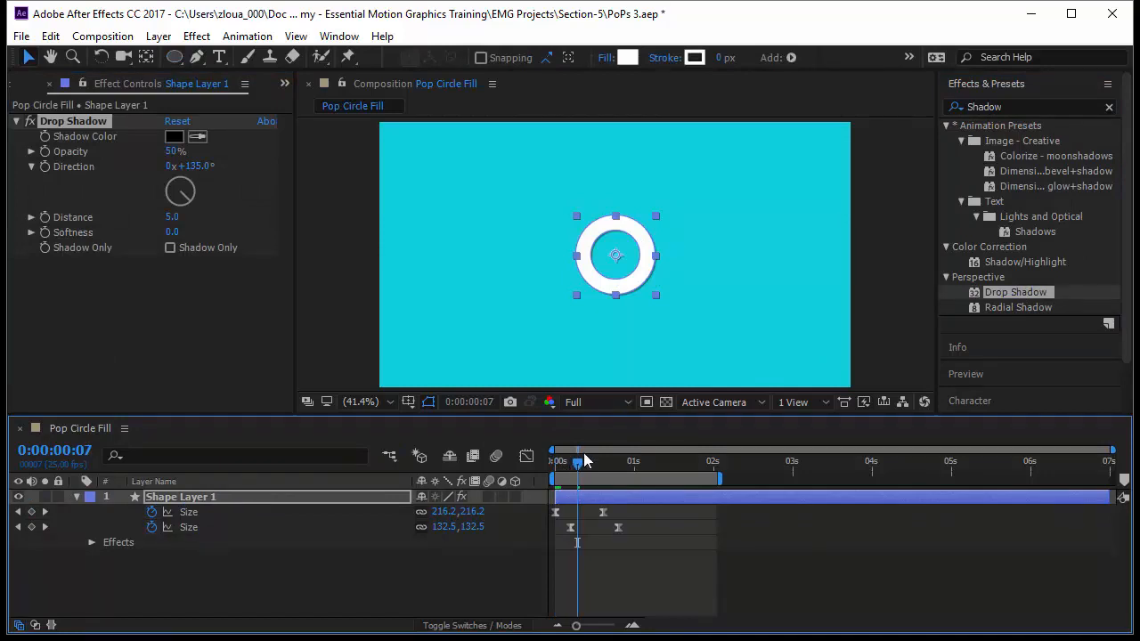
Set the Drop Shadow's distance to 71 and its opacity to 30%, and preview the animation from the beginning
click(173, 223)
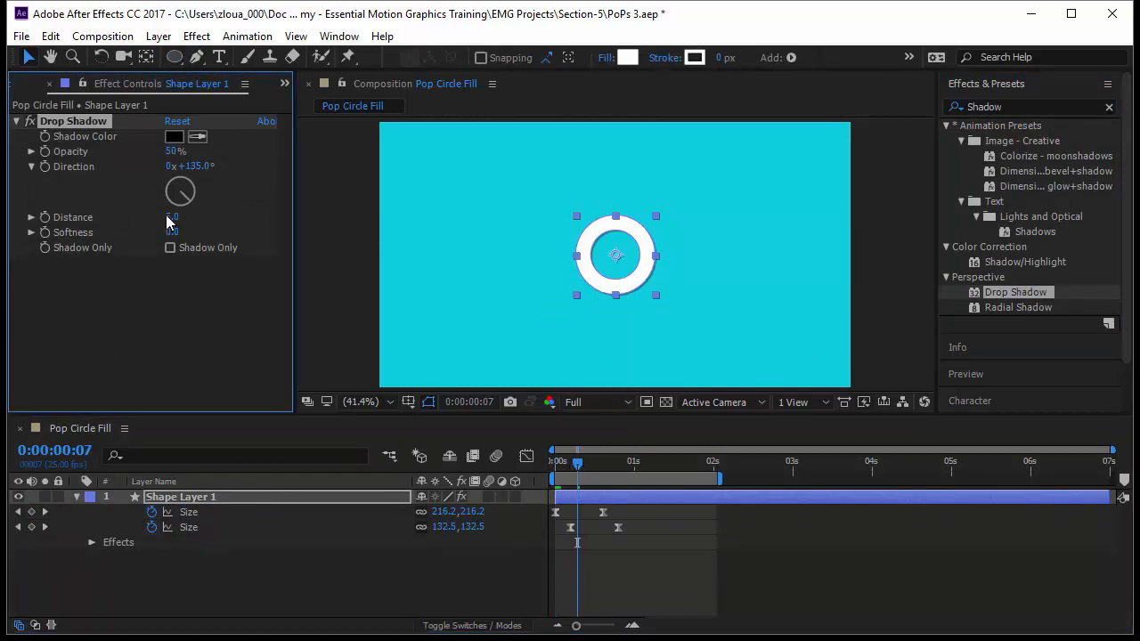
mouse_move(172, 216)
mouse_down()
mouse_move(236, 223)
mouse_move(183, 198)
mouse_up()
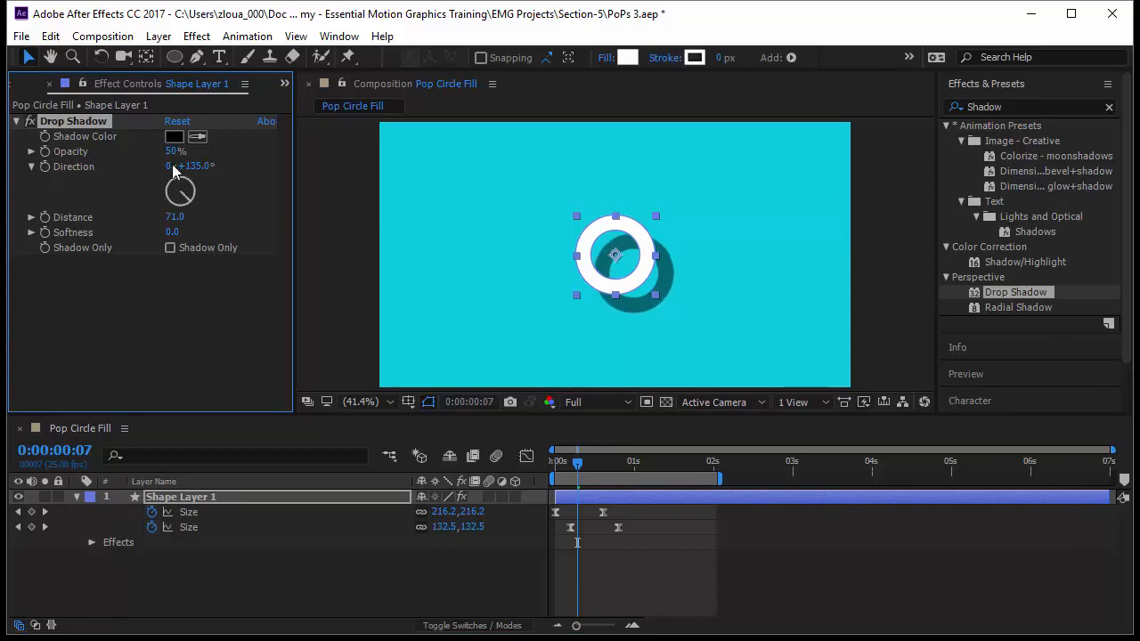
drag(168, 150, 151, 152)
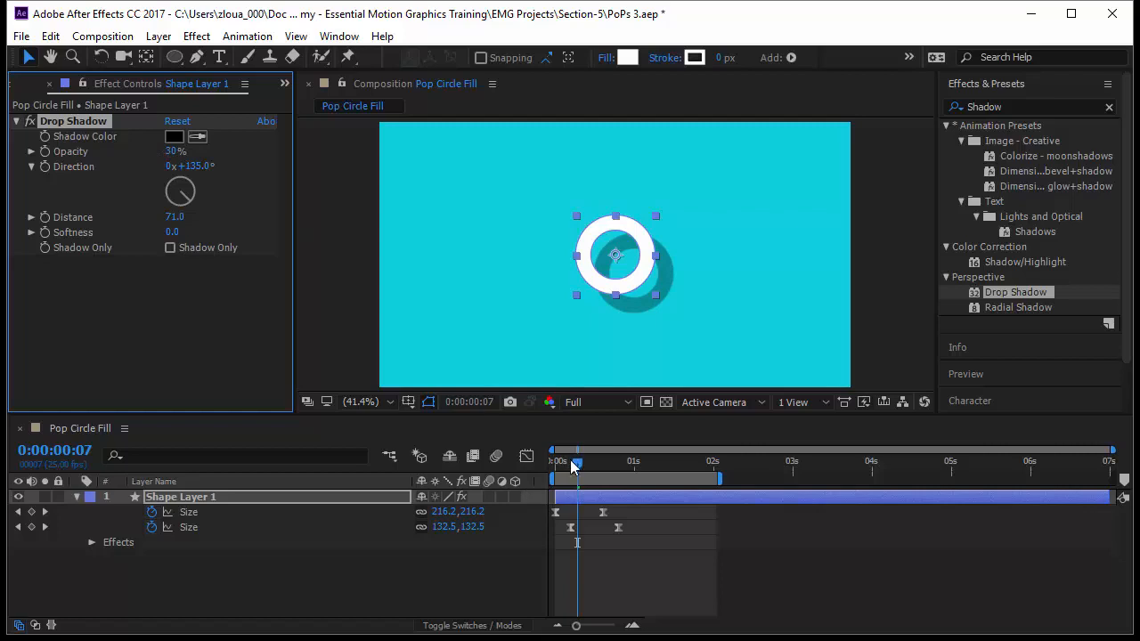
click(548, 466)
click(597, 581)
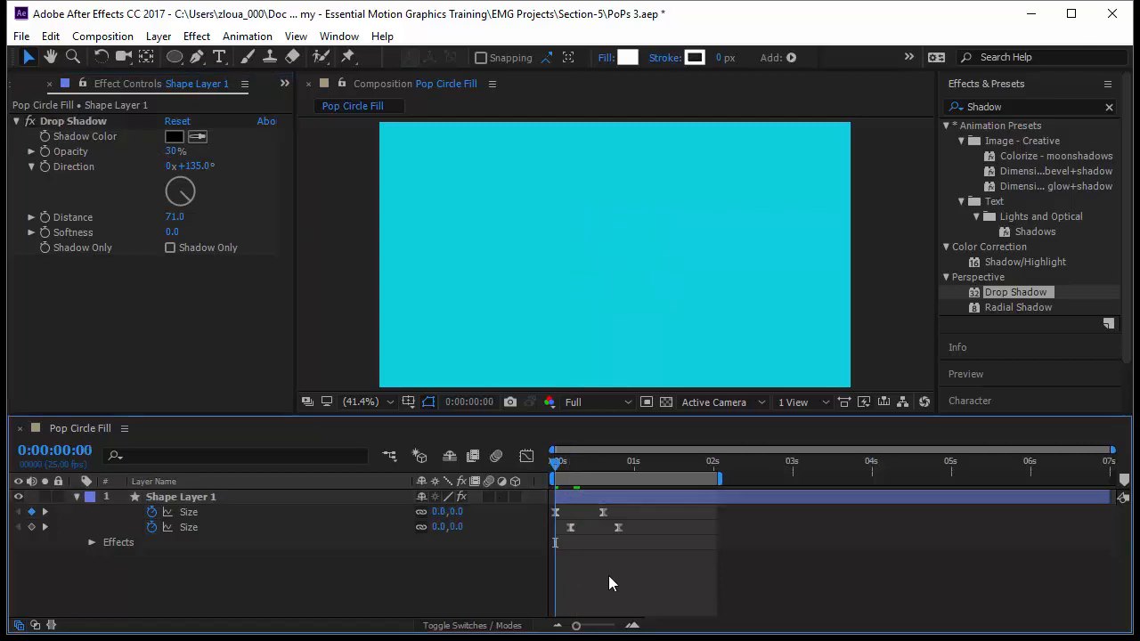
key(space)
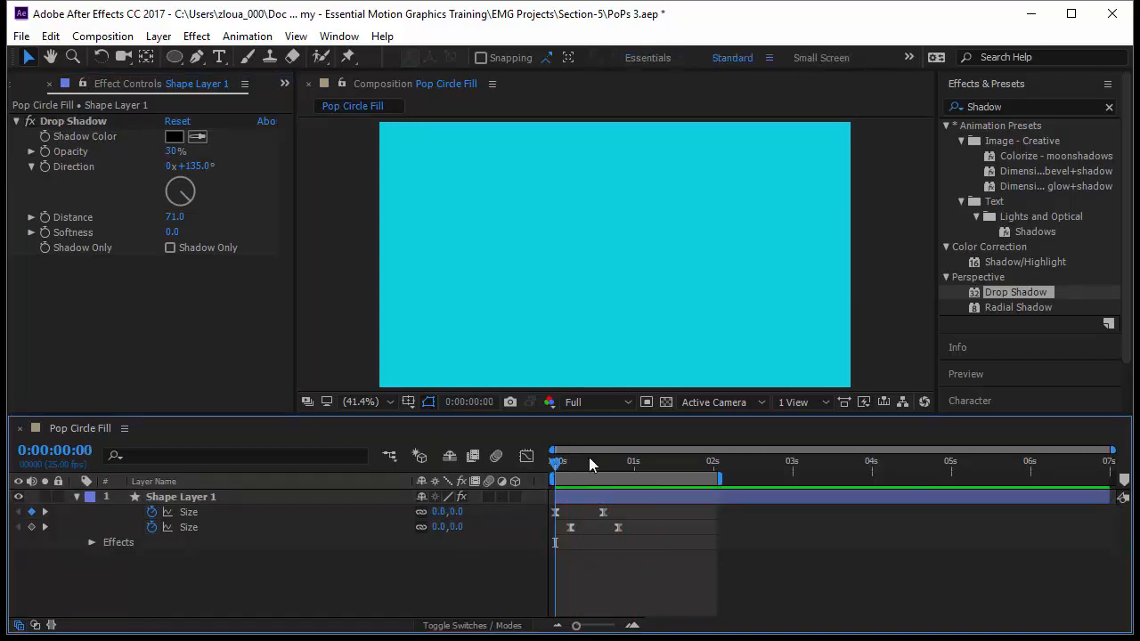
Change the shadow color to yellow FFEE5A and raise its opacity to 100%, checking it on a frame where the circle is filled
click(171, 136)
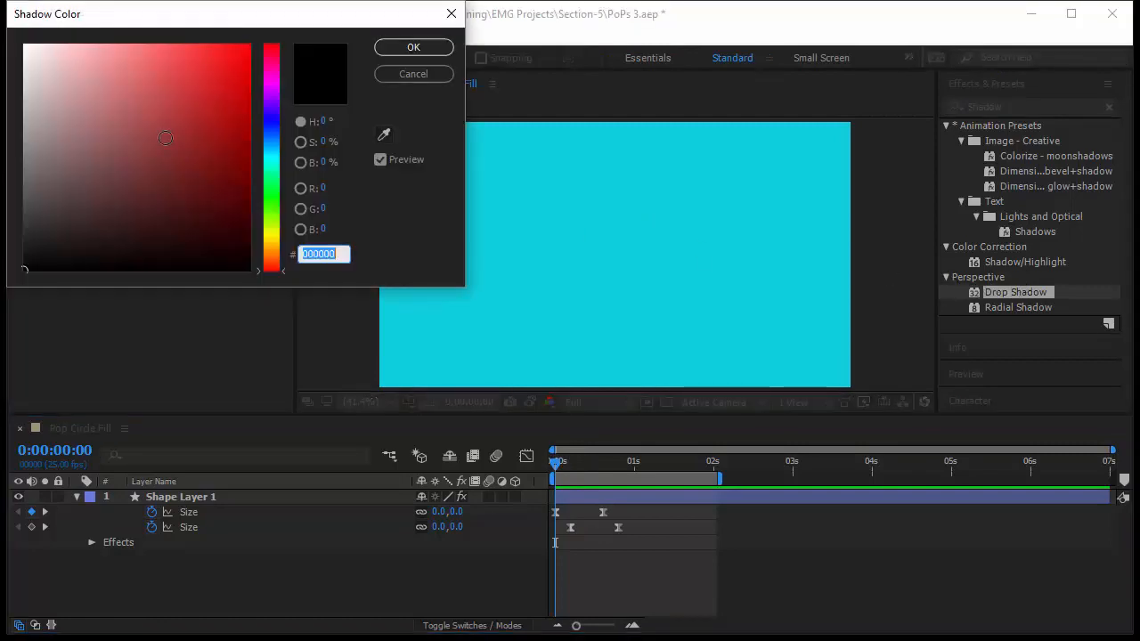
drag(243, 25, 298, 116)
drag(328, 336, 329, 328)
drag(227, 152, 223, 129)
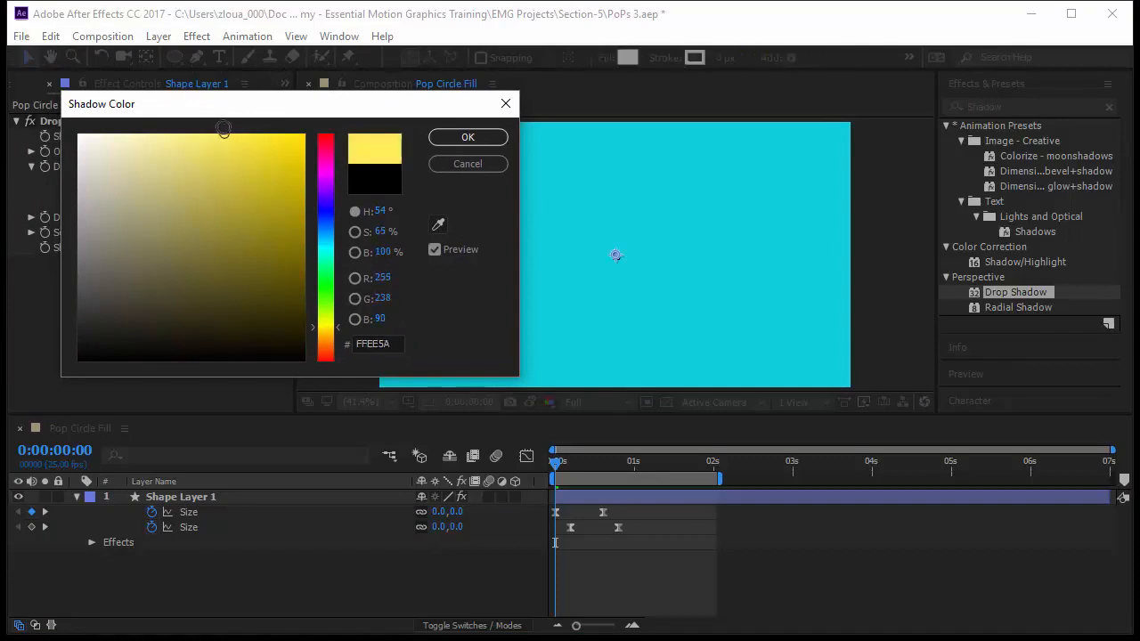
click(442, 136)
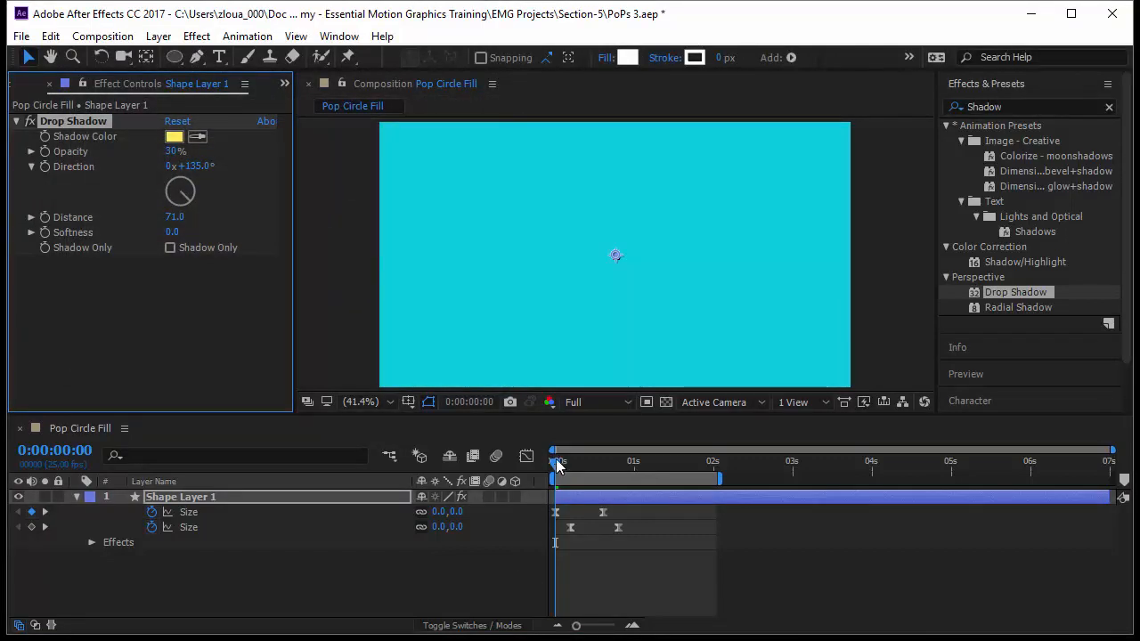
drag(557, 465, 578, 493)
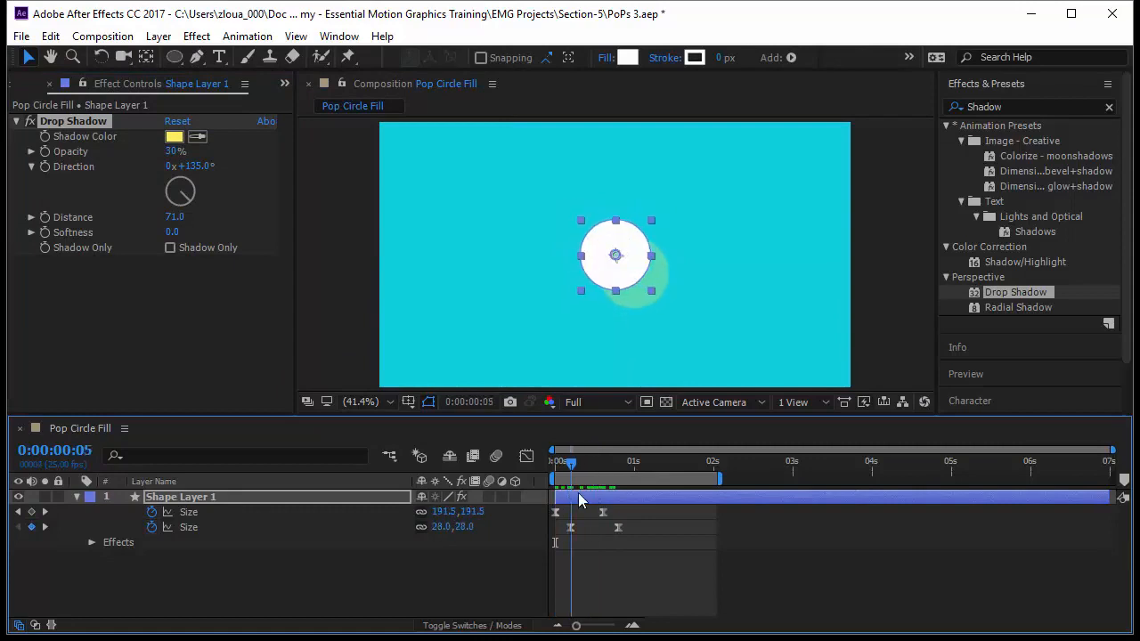
drag(171, 152, 319, 157)
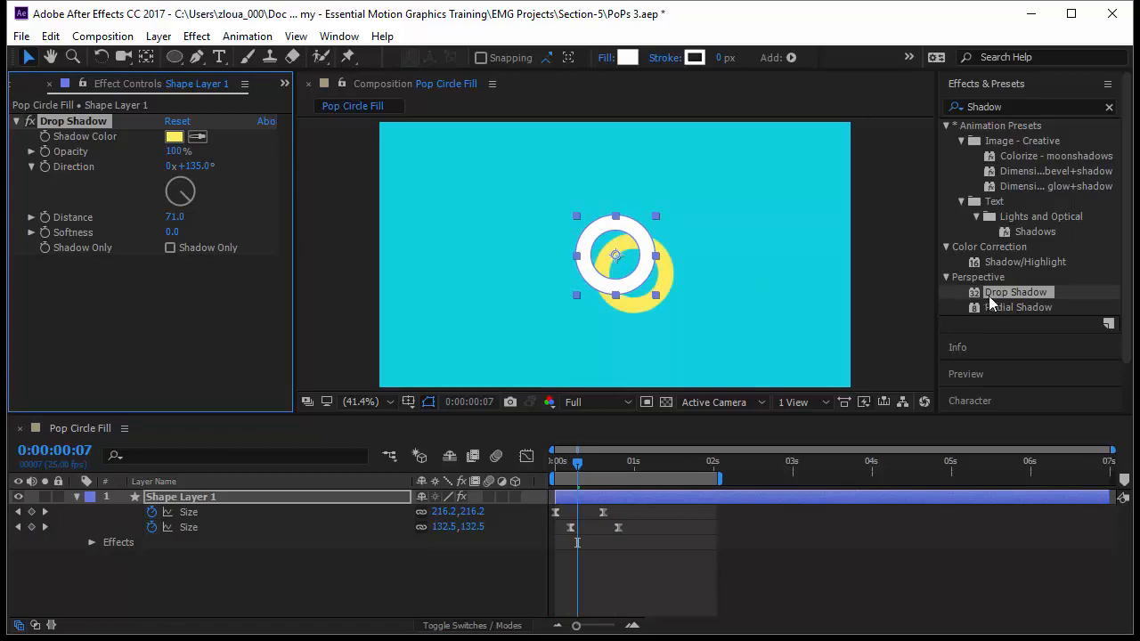
Add a second Drop Shadow above the first with 37% opacity, distance 72 and direction 223°, and preview from the start
drag(989, 296, 76, 134)
drag(181, 158, 170, 158)
drag(169, 216, 232, 211)
drag(190, 165, 265, 158)
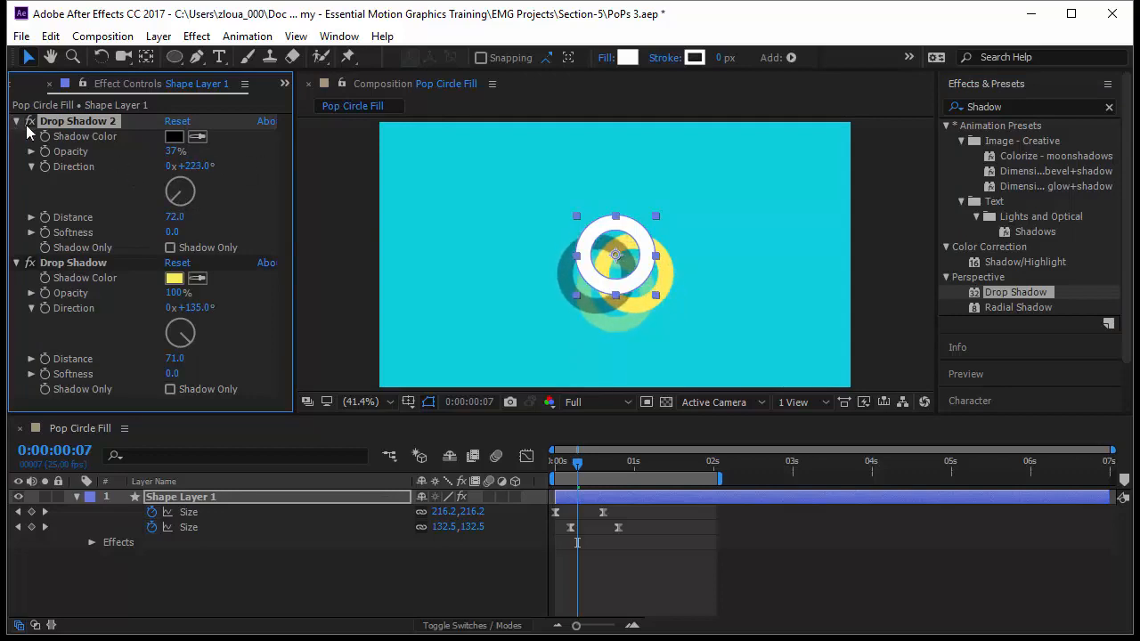
key(Home)
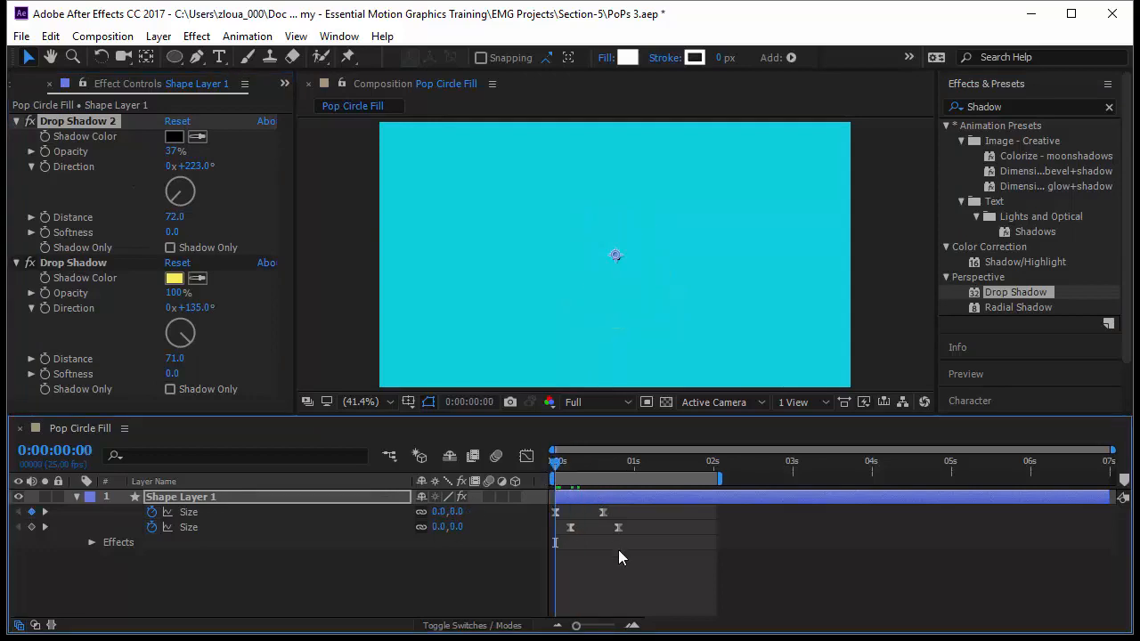
key(space)
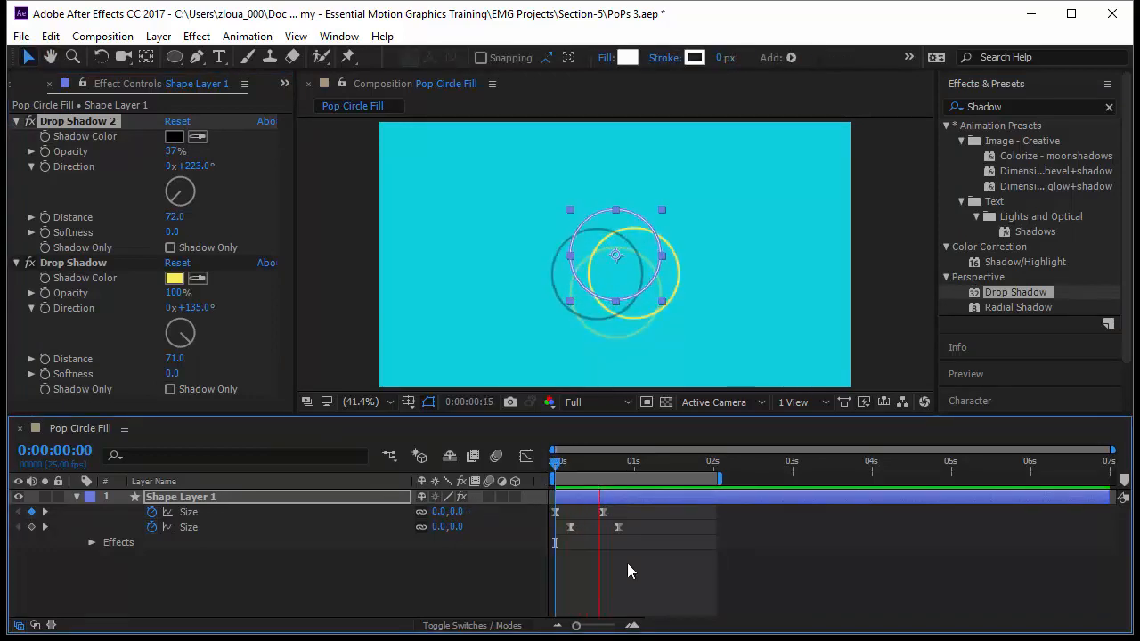
Reorder the effects so Drop Shadow 2 sits below the yellow Drop Shadow, and preview the animation from the beginning
click(17, 121)
drag(79, 117, 127, 308)
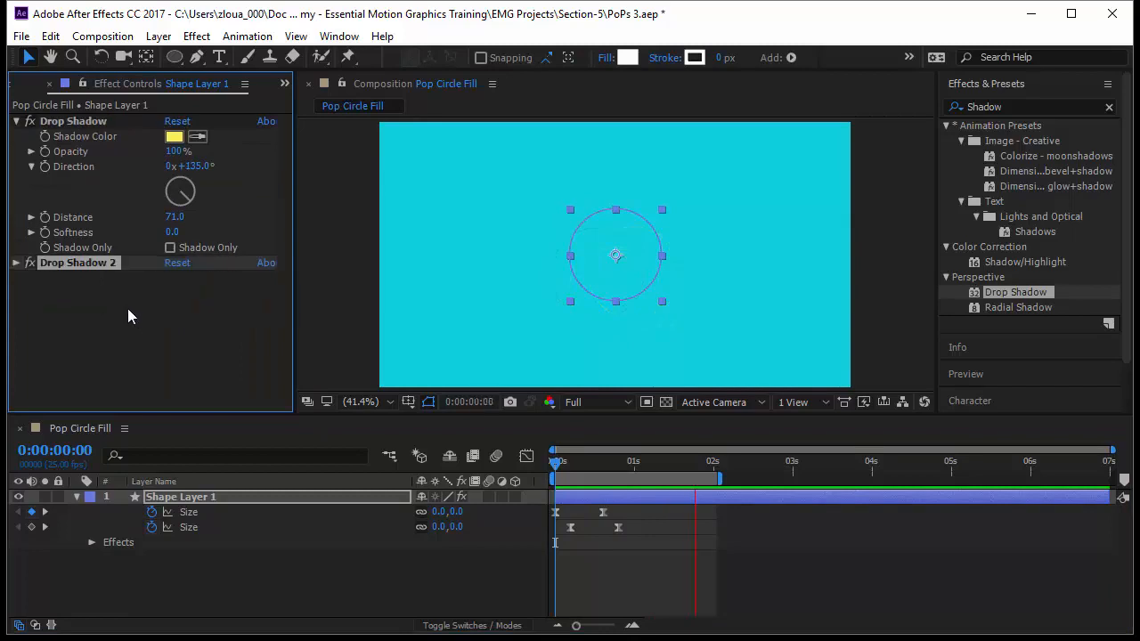
click(597, 469)
key(space)
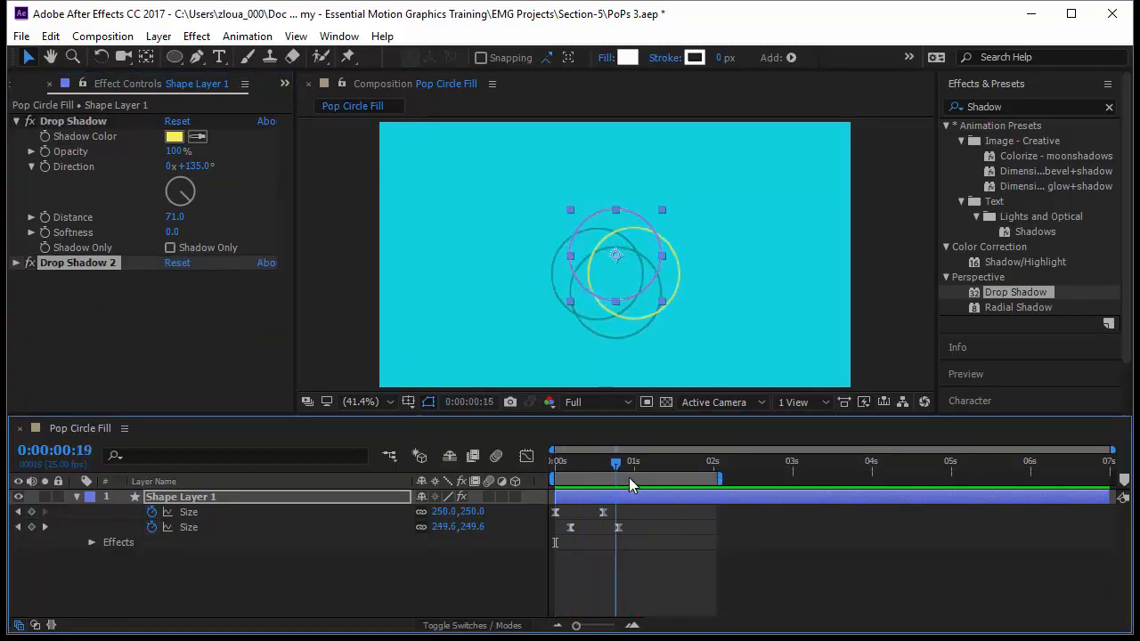
key(Home)
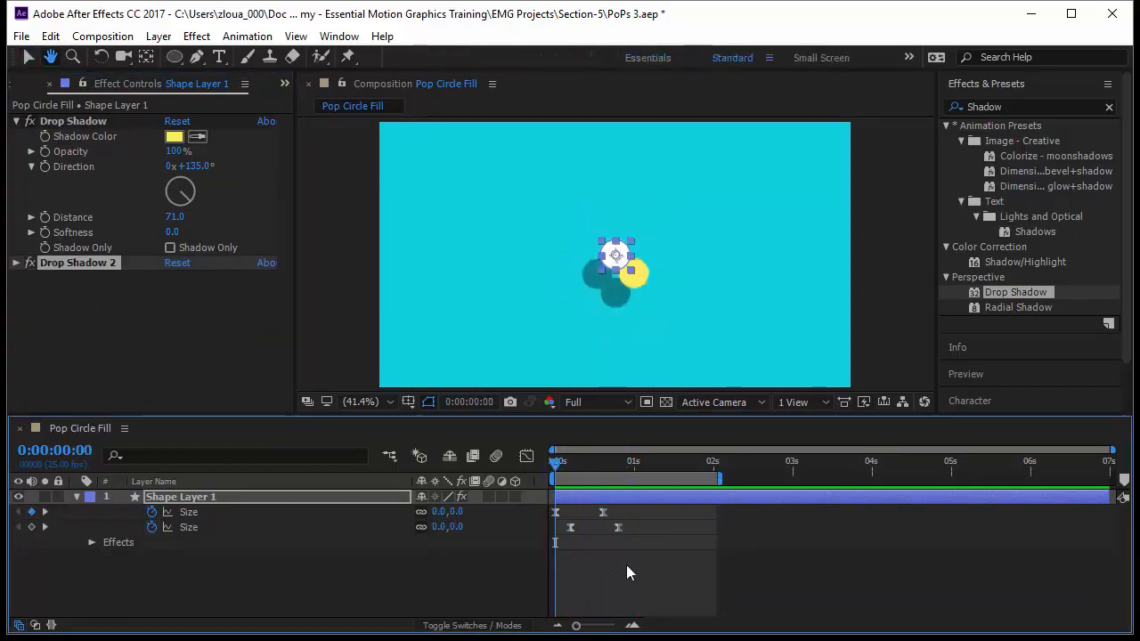
key(space)
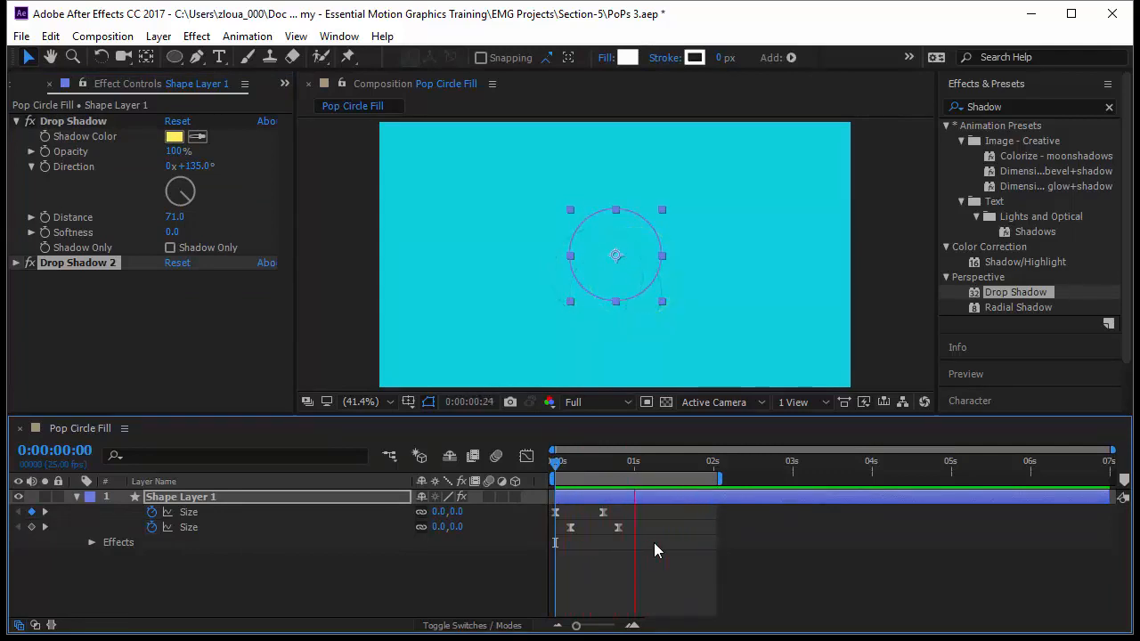
click(644, 574)
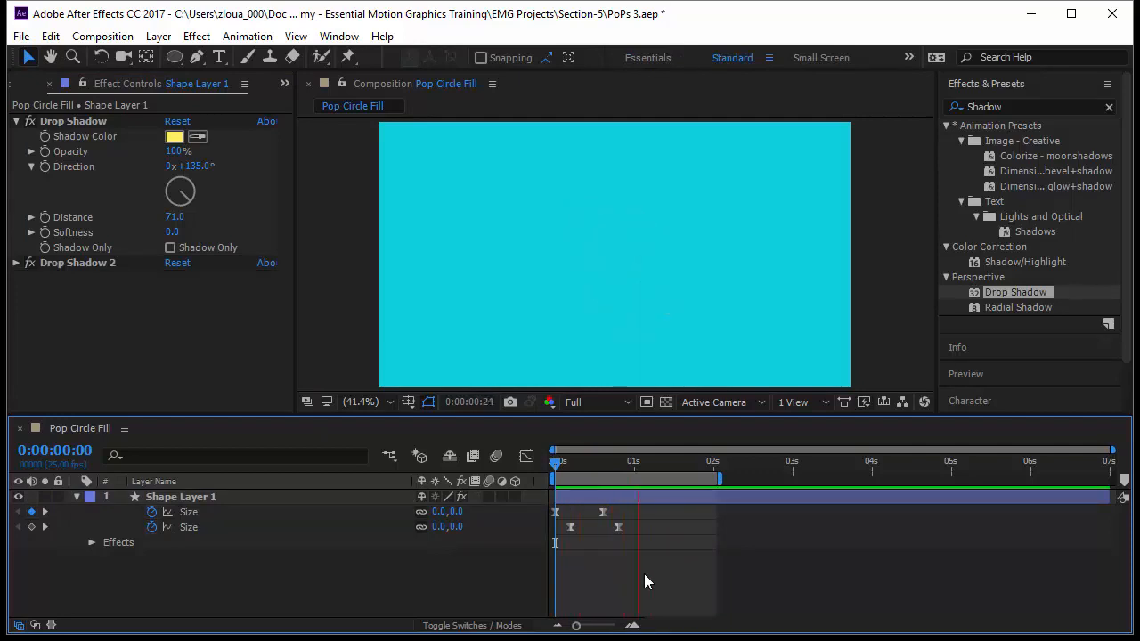
Collapse the properties of Shape Layer 1 and rename the layer Circle 1
click(77, 496)
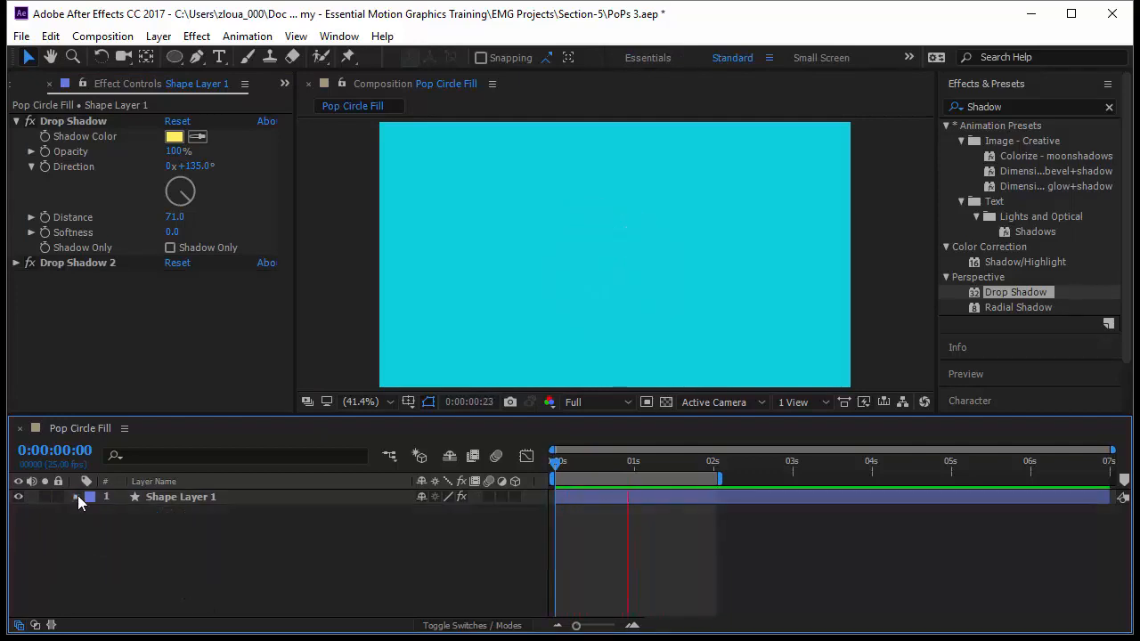
click(77, 496)
click(107, 528)
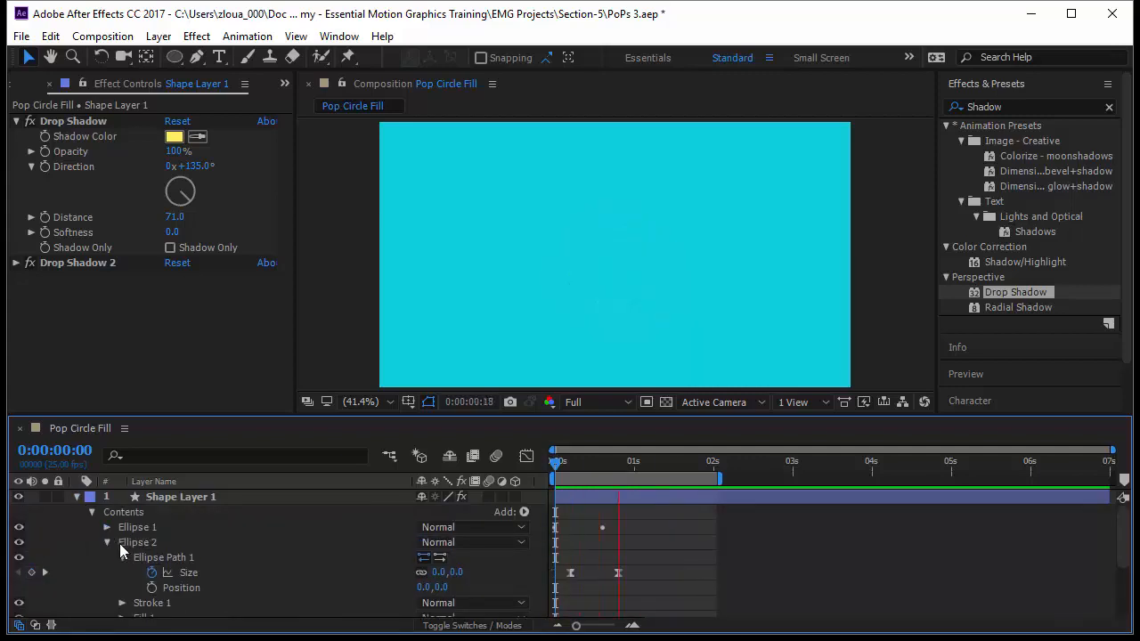
click(107, 542)
click(78, 497)
click(173, 498)
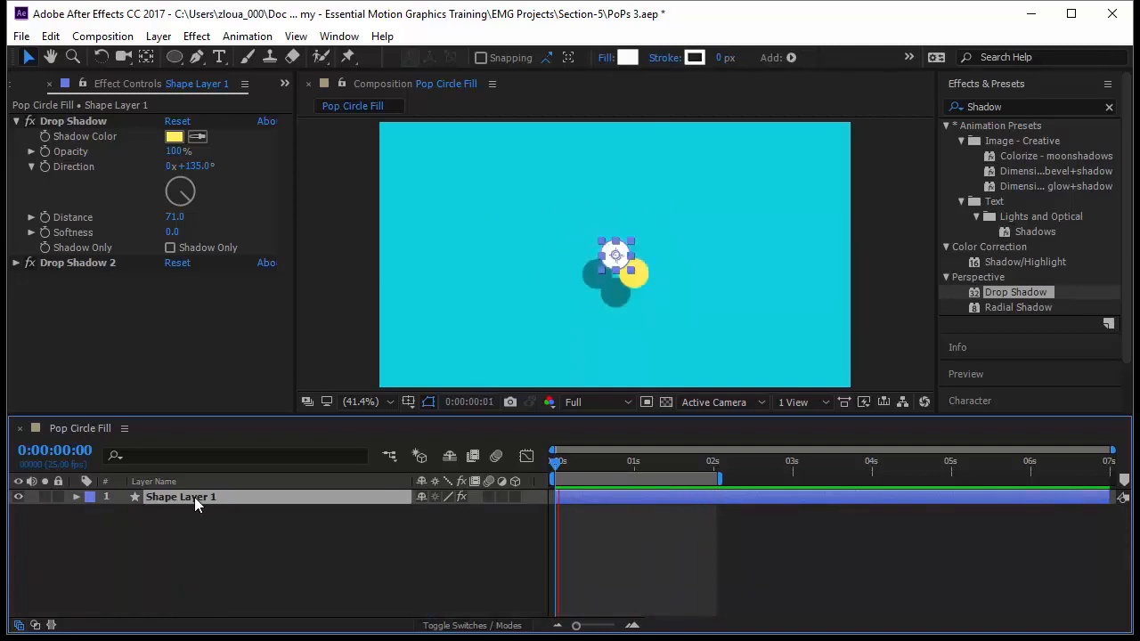
key(Return)
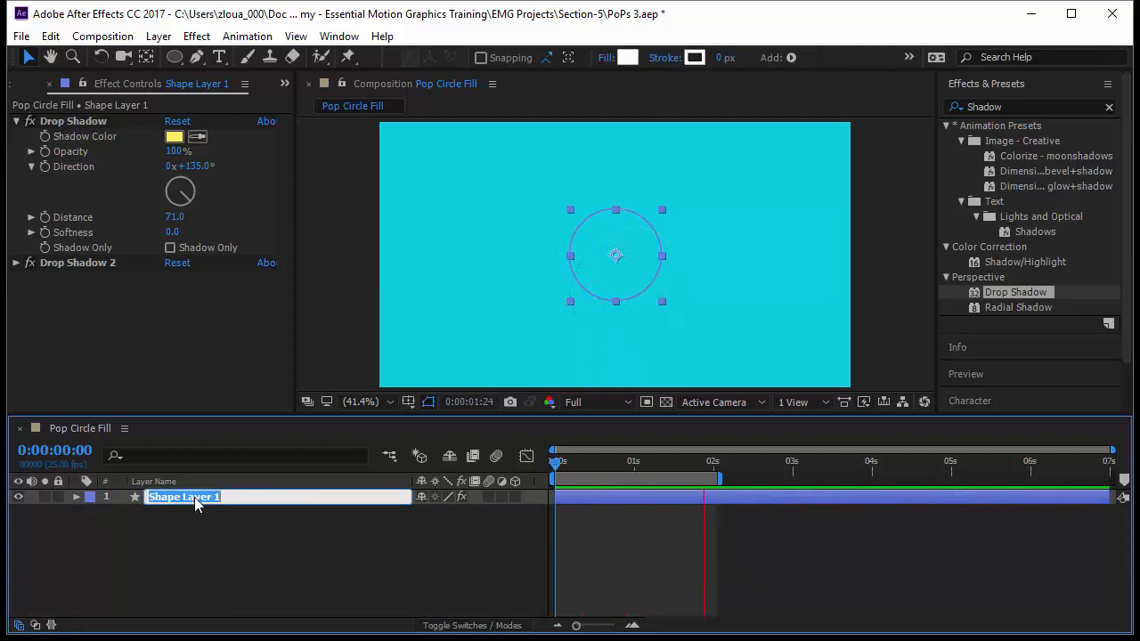
text(Circle 1)
key(Return)
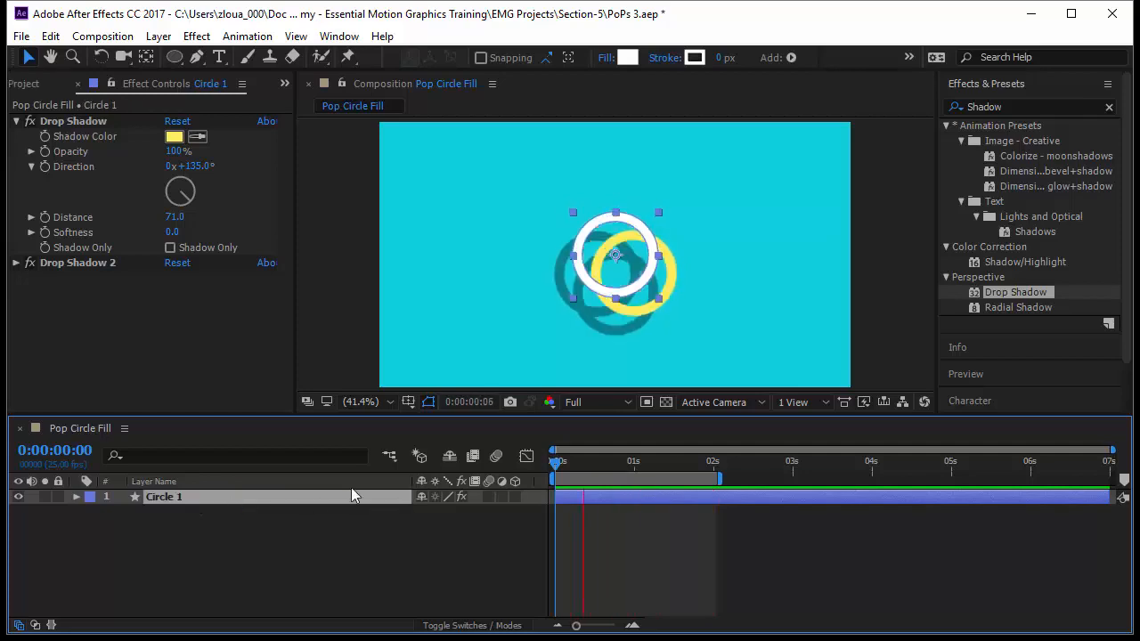
Duplicate Circle 1 at frame 11 and place the copy to the left of the original, at about 287, 387
mouse_move(566, 465)
mouse_down()
mouse_move(603, 471)
mouse_move(583, 470)
mouse_up()
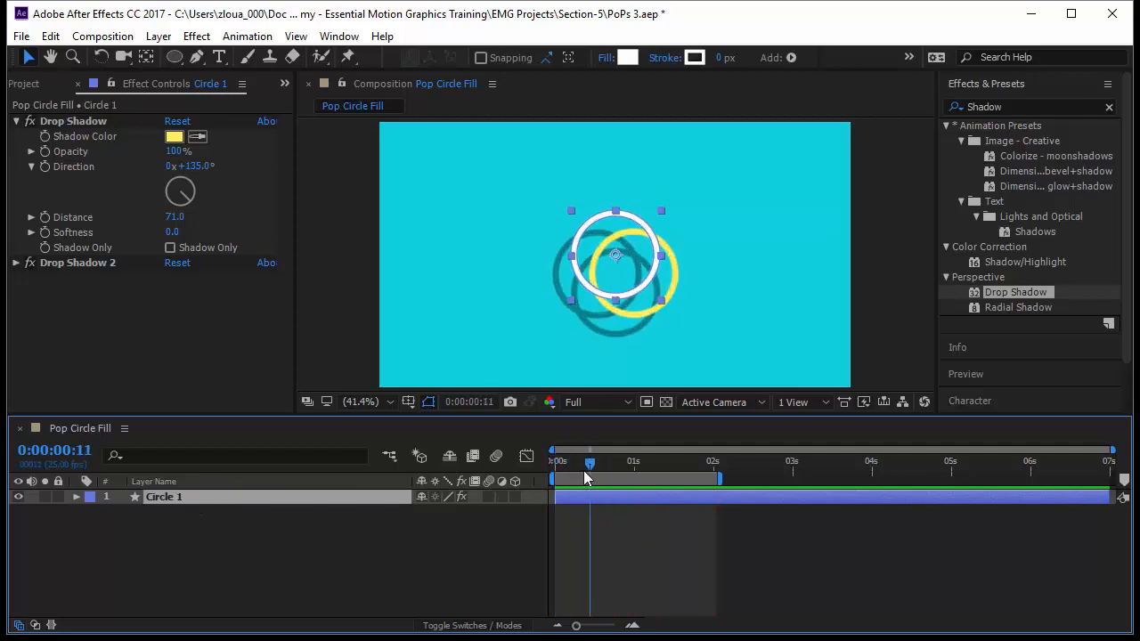
key(ctrl+d)
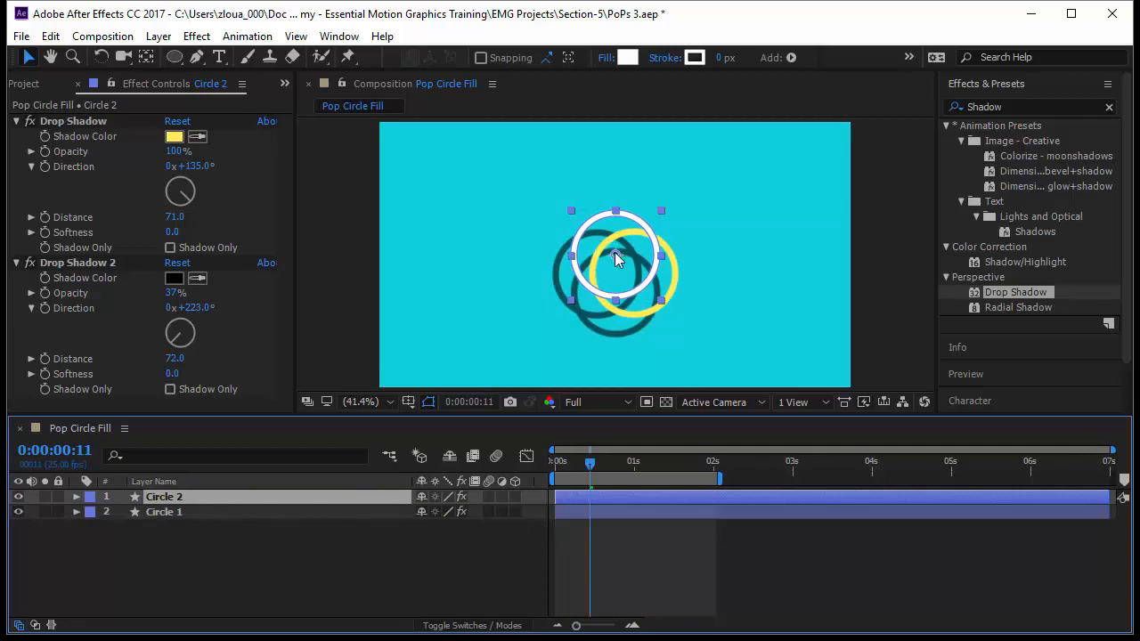
drag(614, 253, 484, 261)
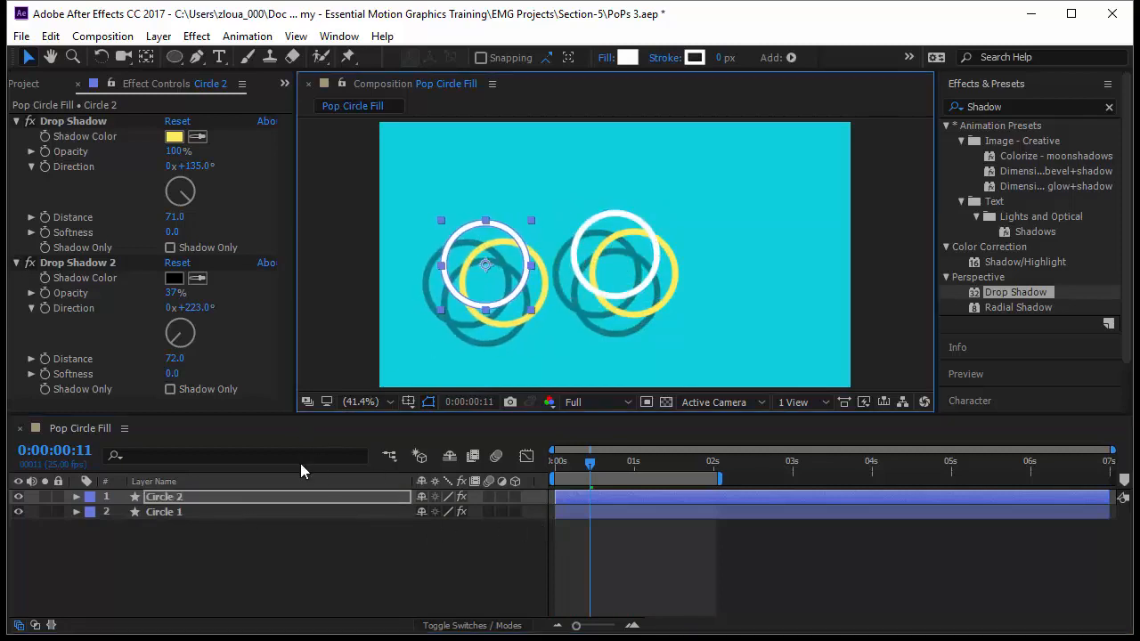
Try scaling the Circle 2 layer to 165% and preview both circles
key(s)
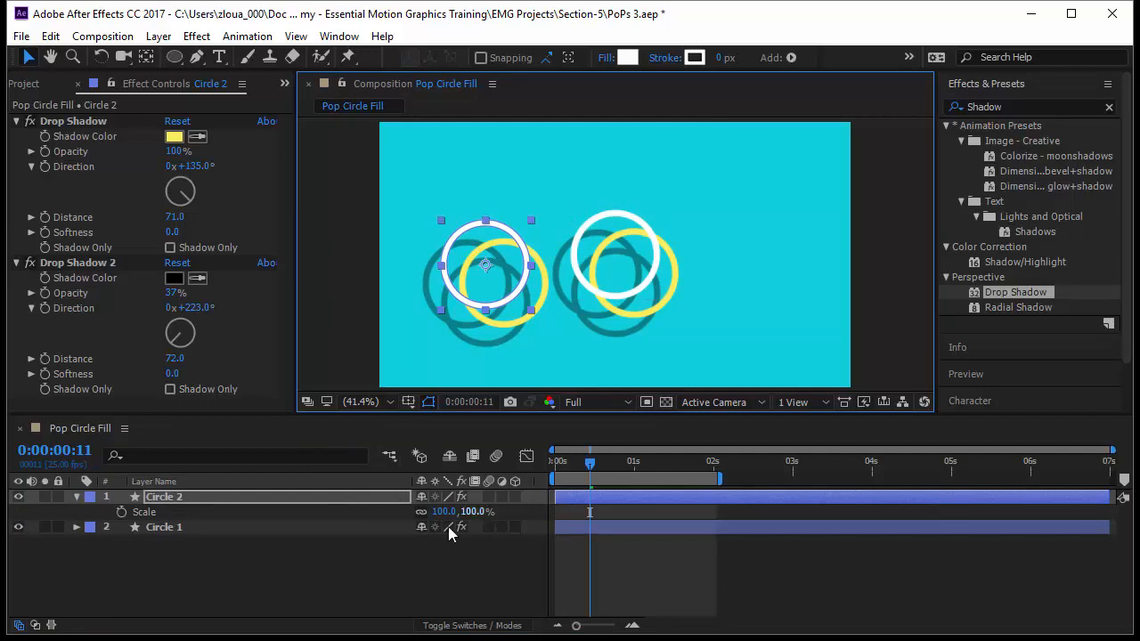
drag(479, 517, 599, 574)
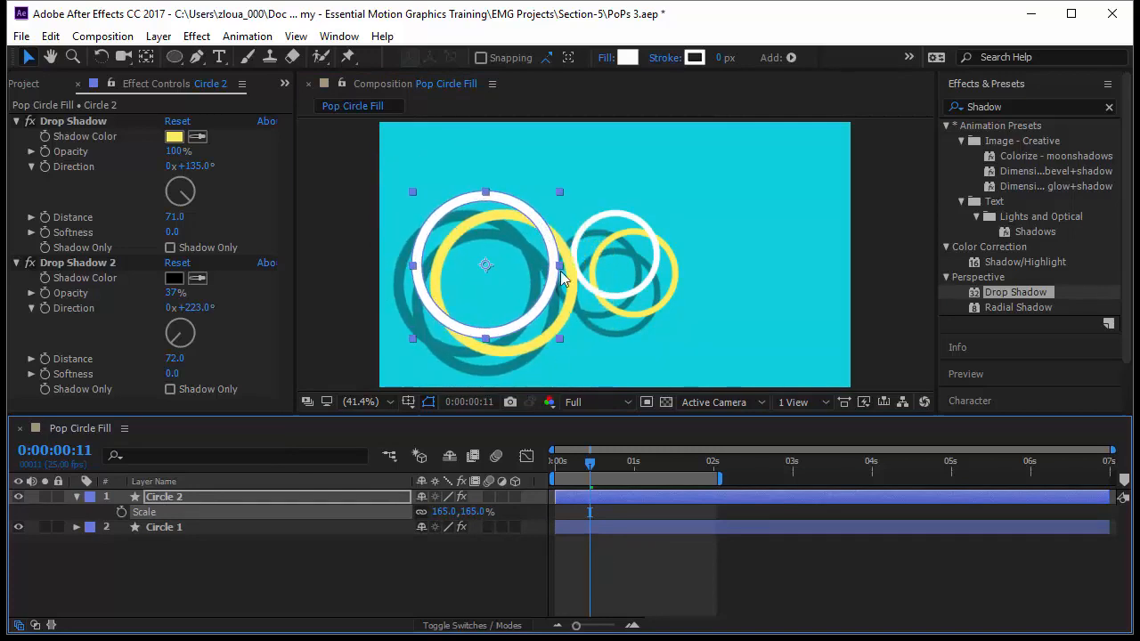
click(598, 562)
key(space)
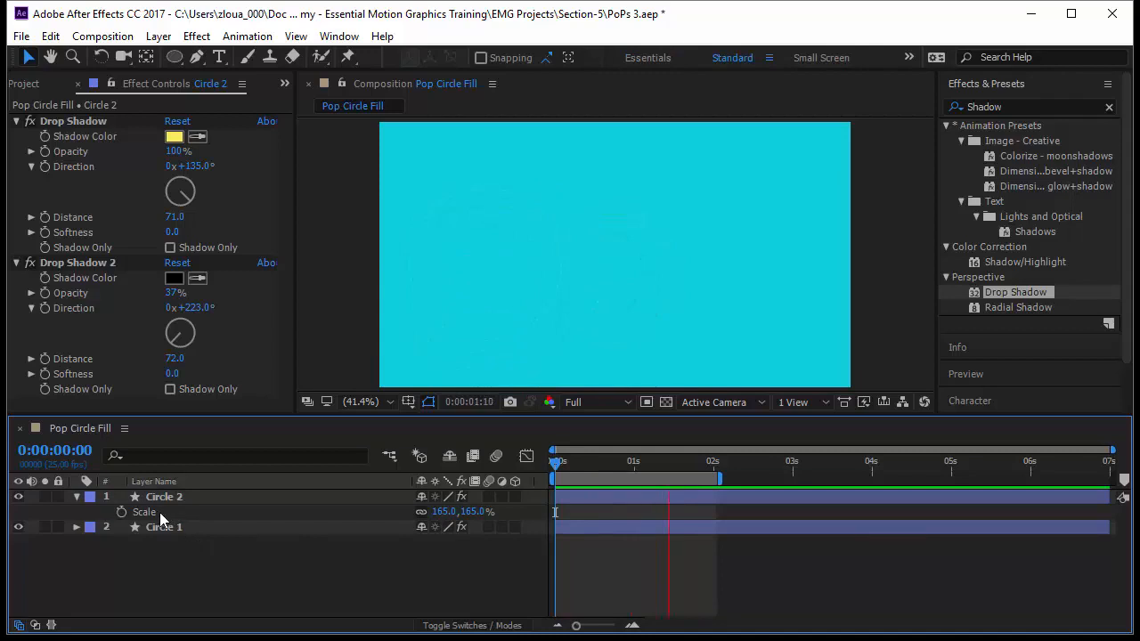
Restore the Circle 2 layer's scale to 100%
click(444, 512)
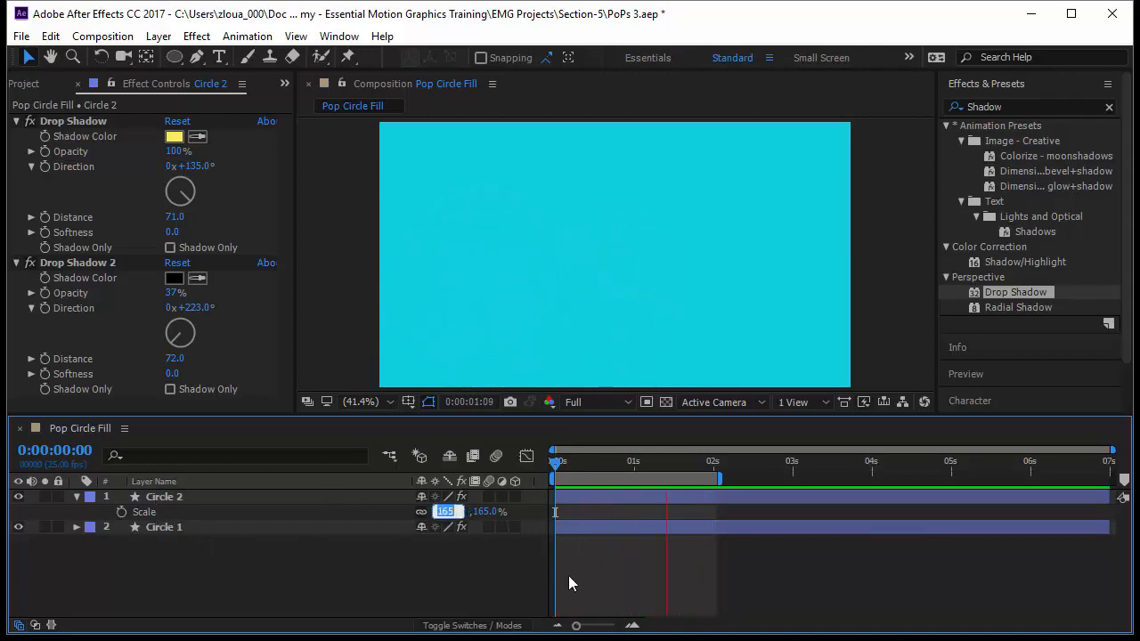
text(100)
key(Return)
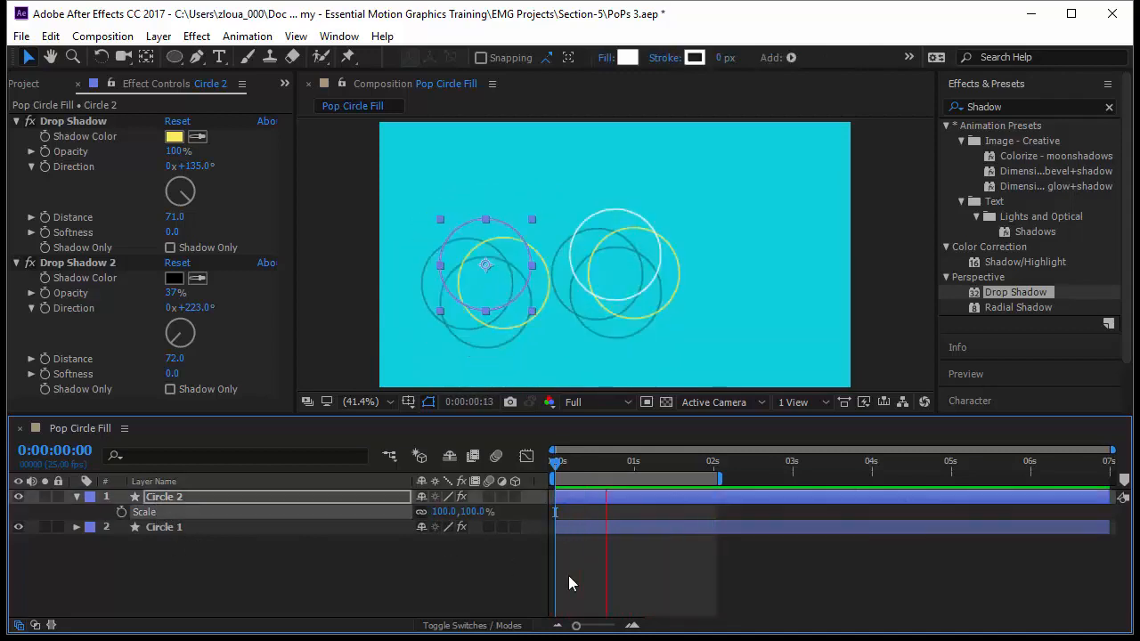
Set the size of Ellipse 1 in the Circle 2 layer to 350 at its last keyframe, frame 15
click(76, 496)
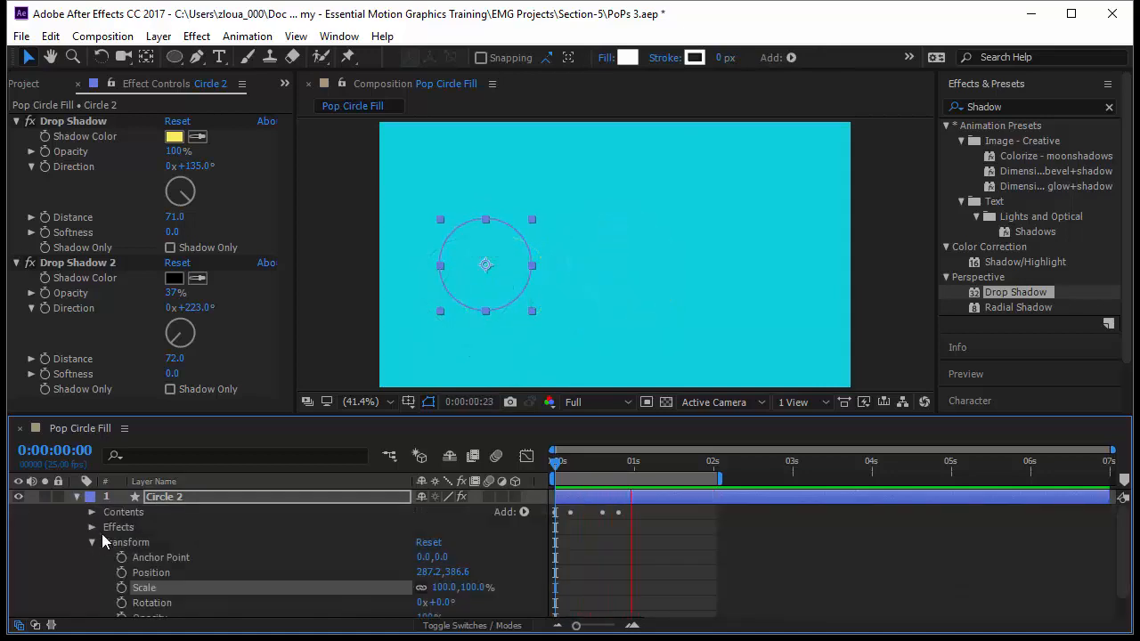
click(91, 512)
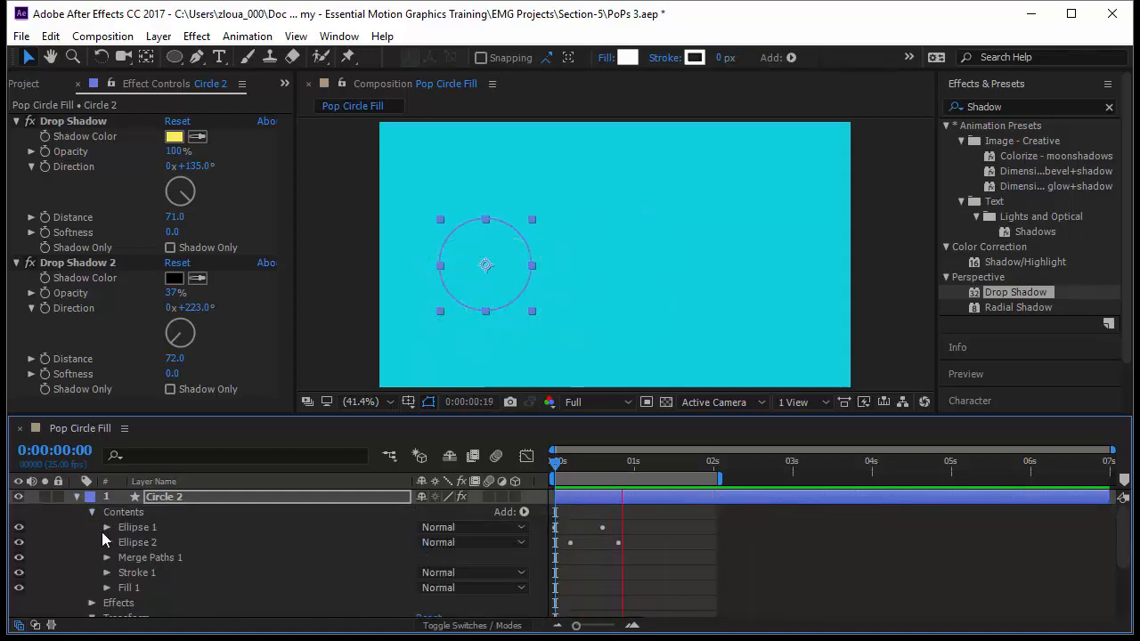
click(106, 527)
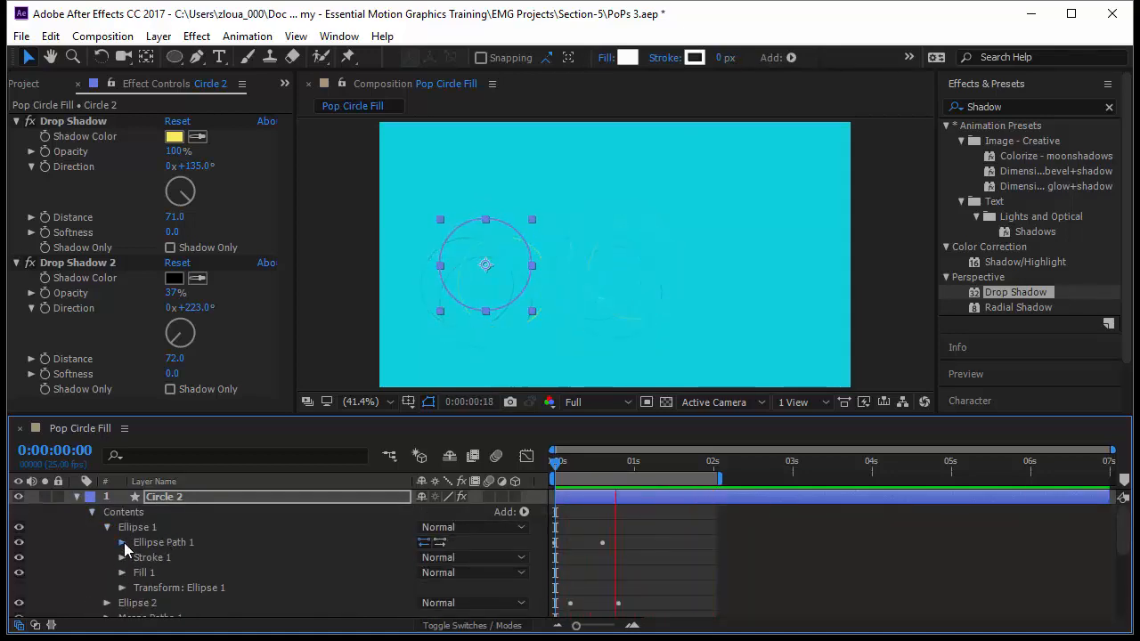
click(123, 542)
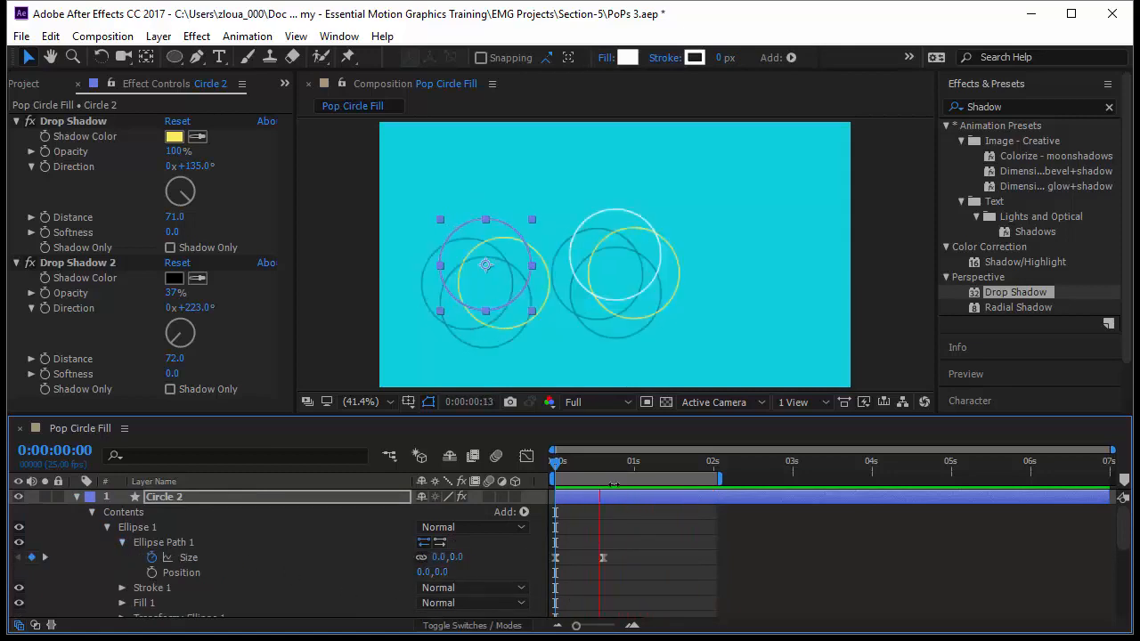
drag(587, 477, 607, 481)
click(591, 472)
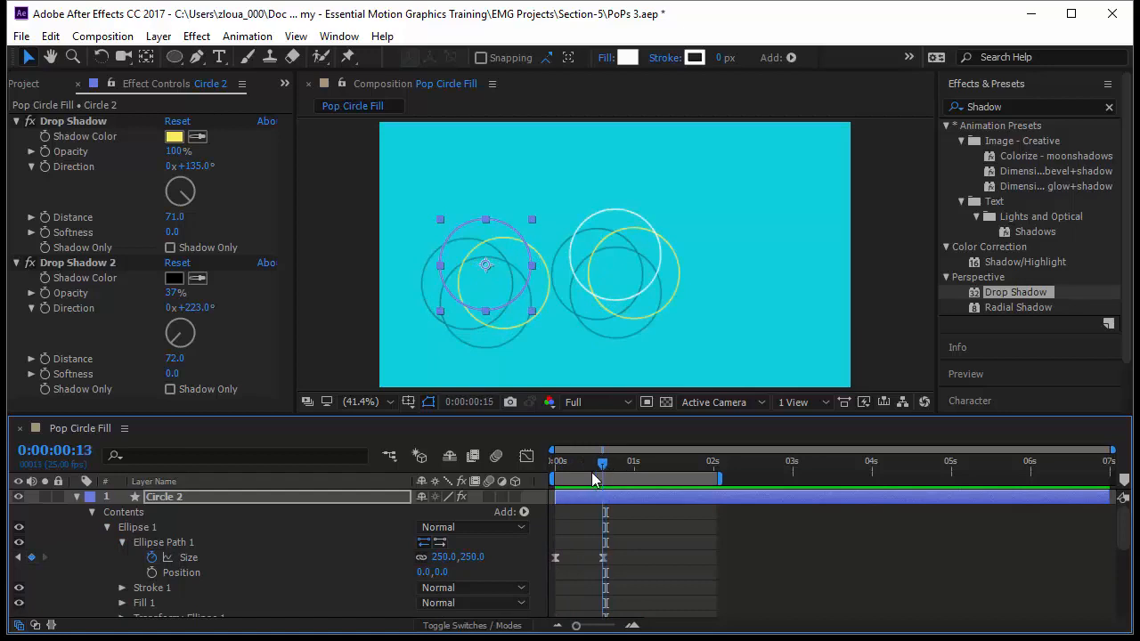
key(k)
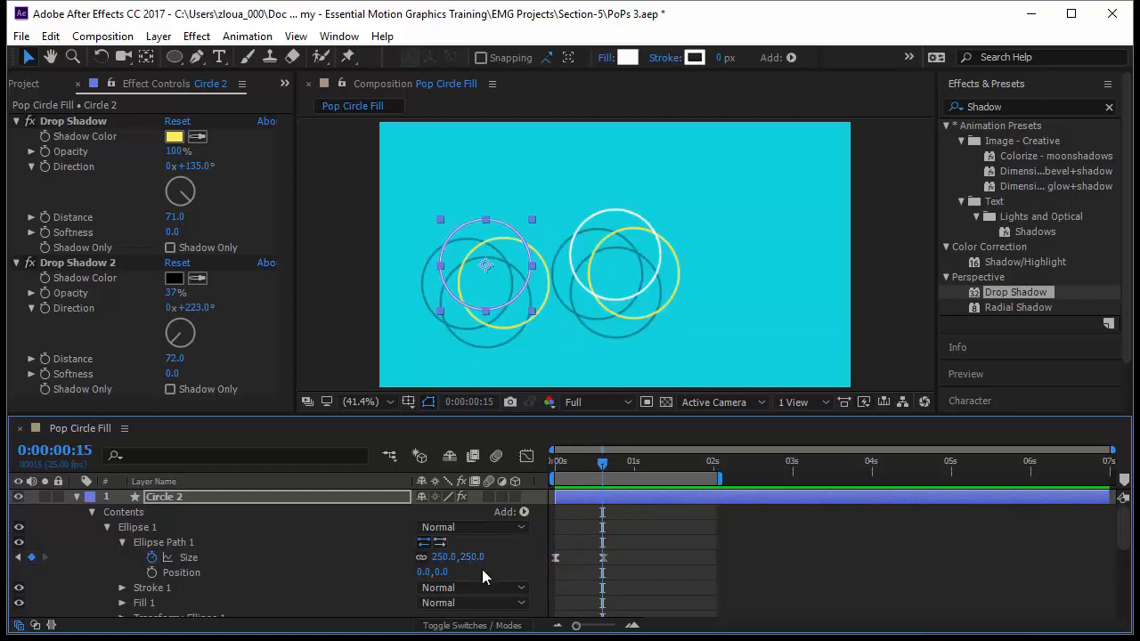
text(350)
key(Return)
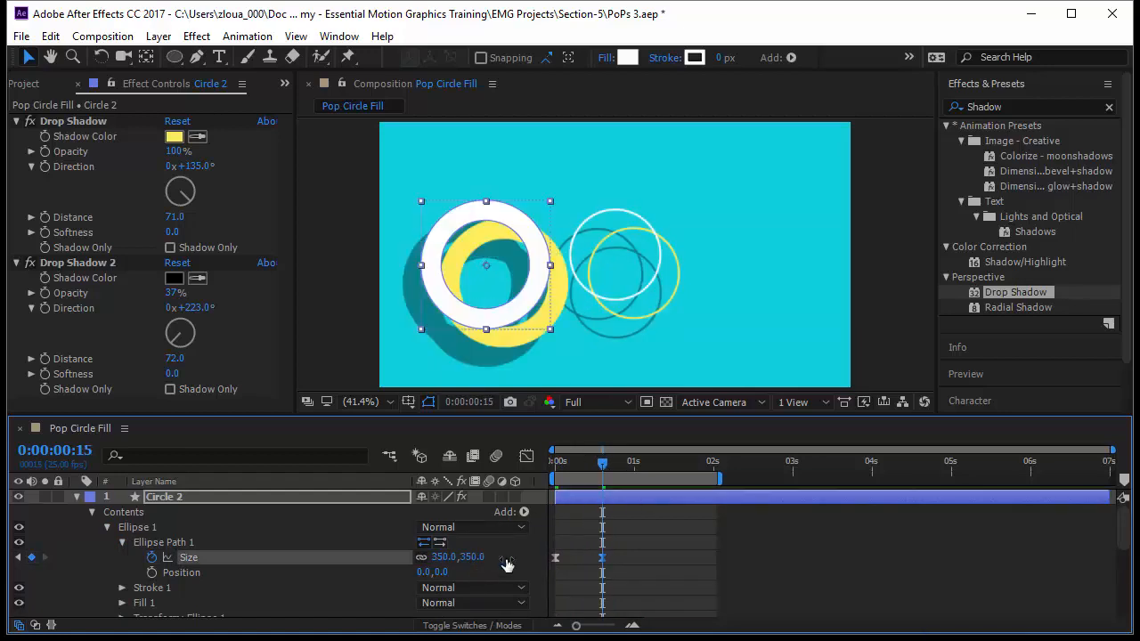
Set the size of Ellipse 2 in the Circle 2 layer to 350 at its last keyframe, frame 20, and preview the animation
scroll(401, 570, down, 1)
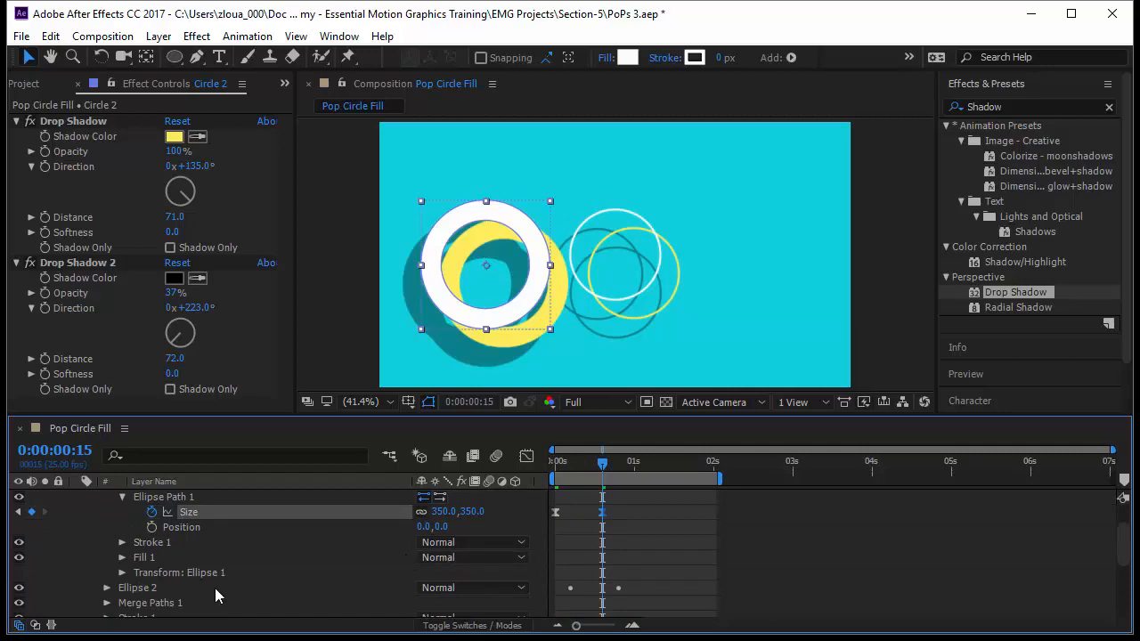
scroll(215, 588, down, 1)
click(106, 542)
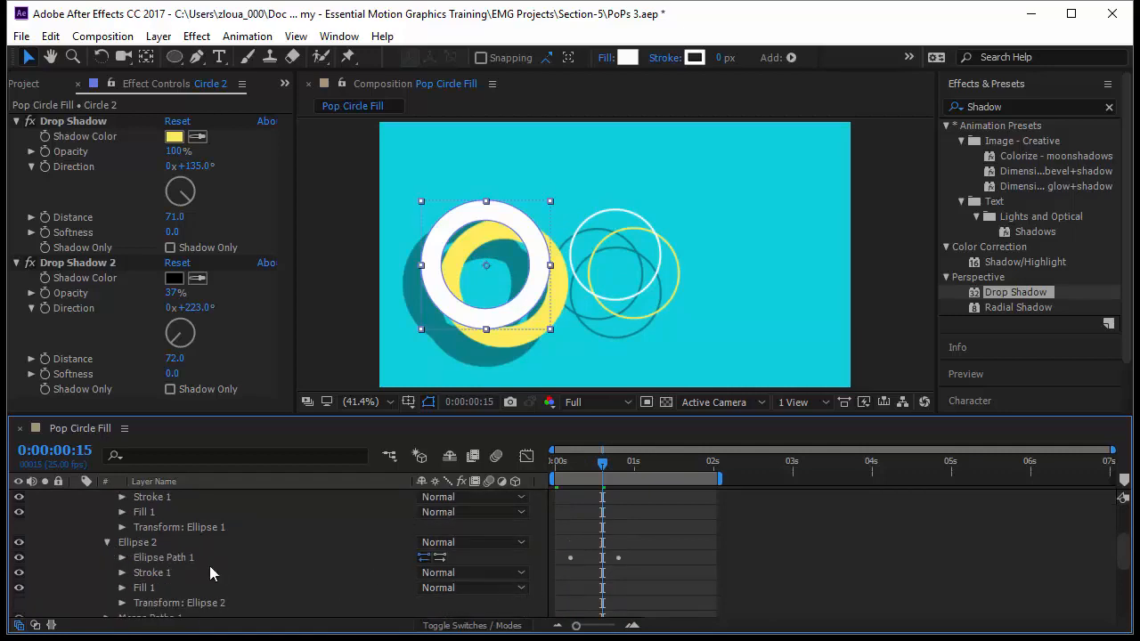
click(122, 558)
key(k)
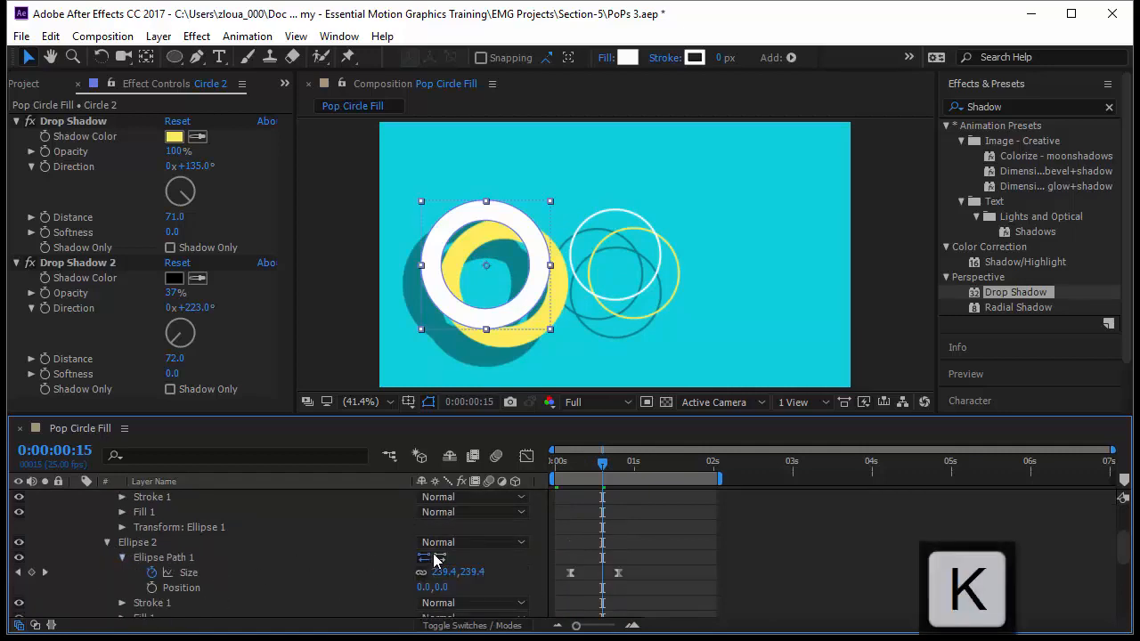
key(k)
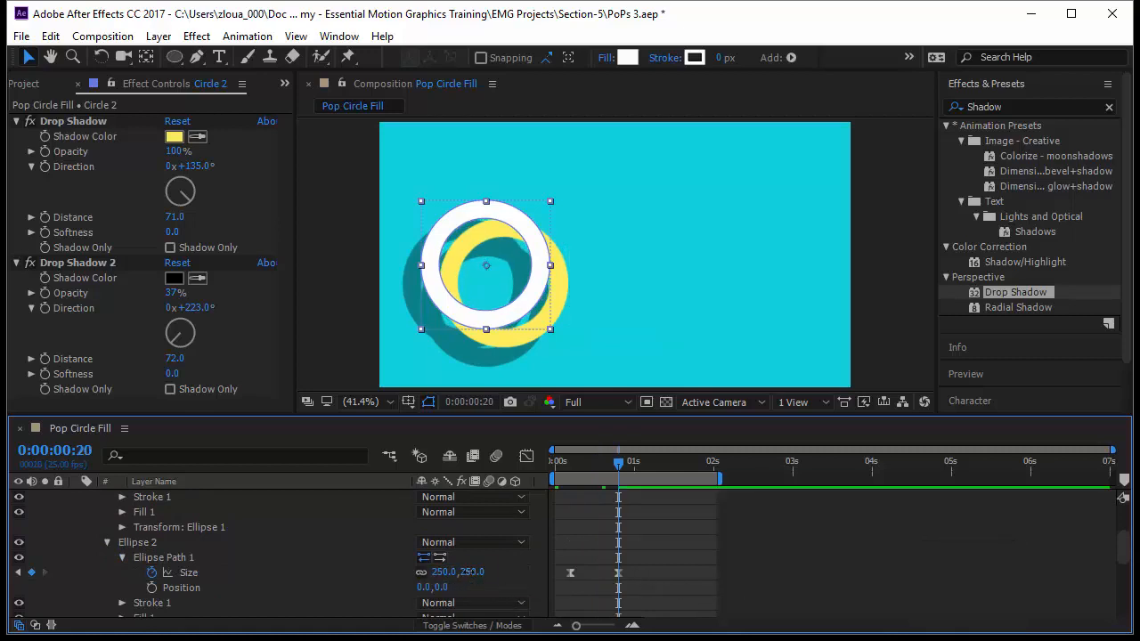
click(471, 572)
text(350)
key(Return)
key(space)
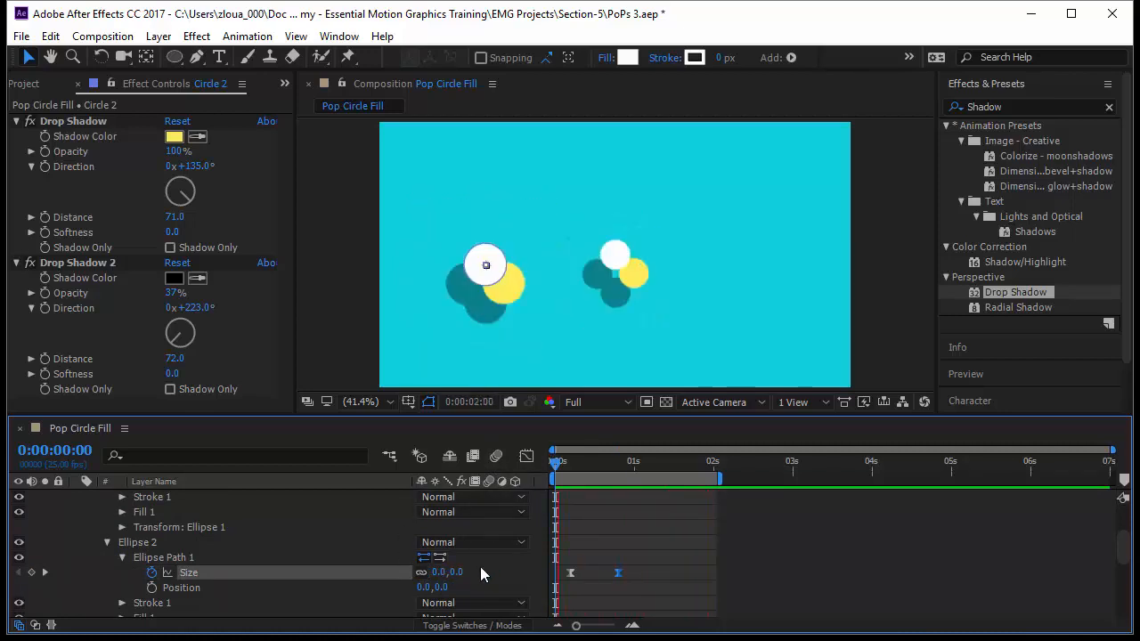
Collapse the properties of the Circle 2 layer and duplicate the layer
scroll(269, 558, up, 3)
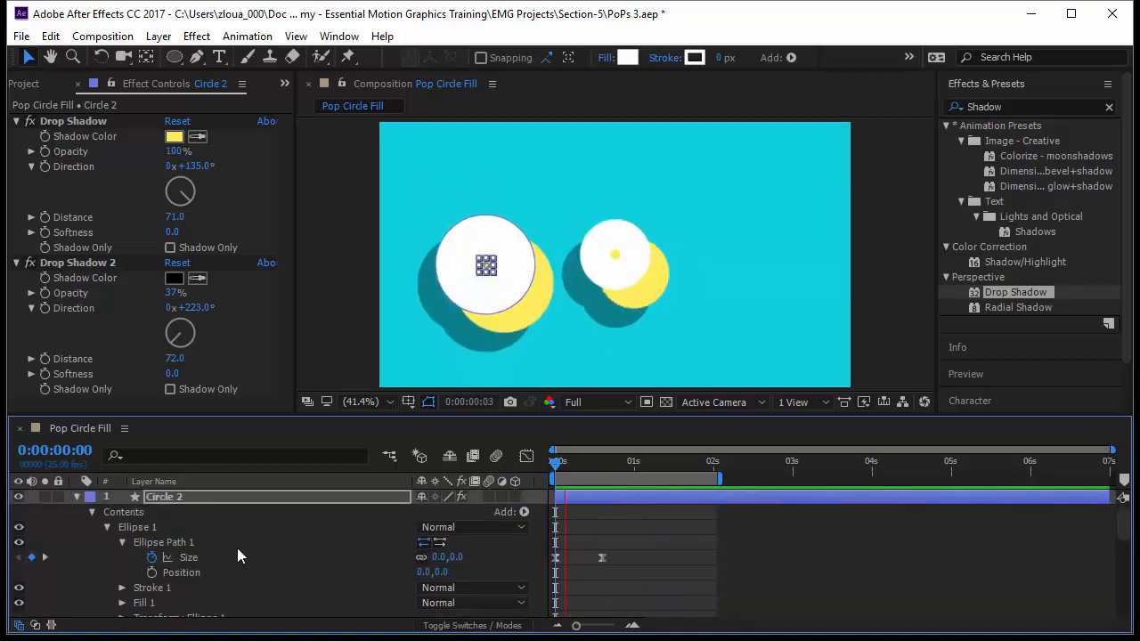
click(77, 497)
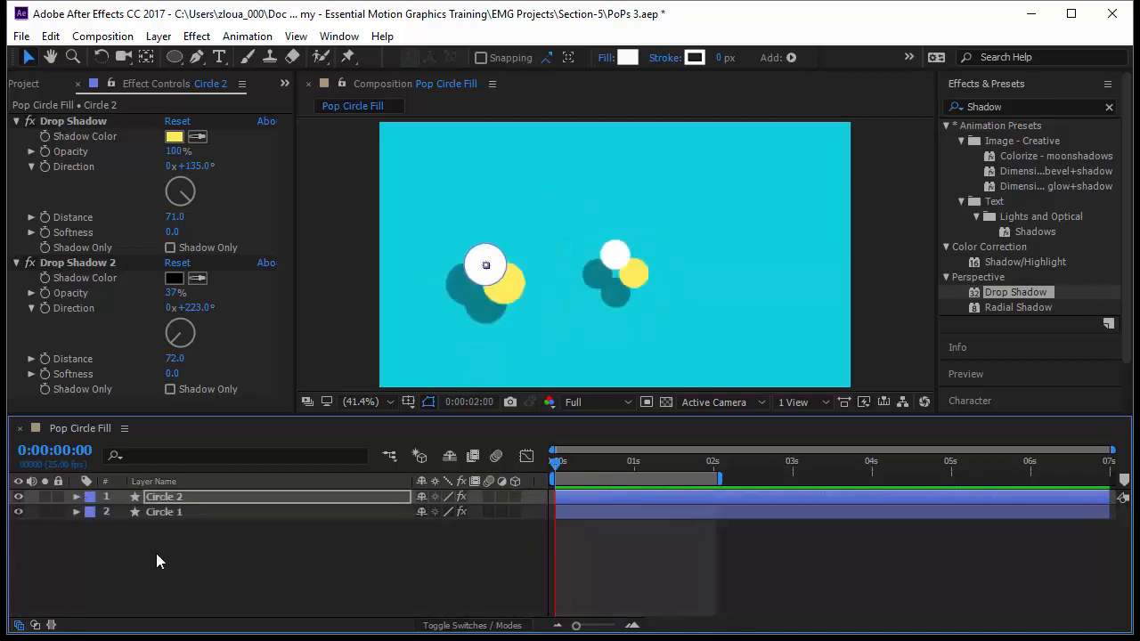
key(ctrl+d)
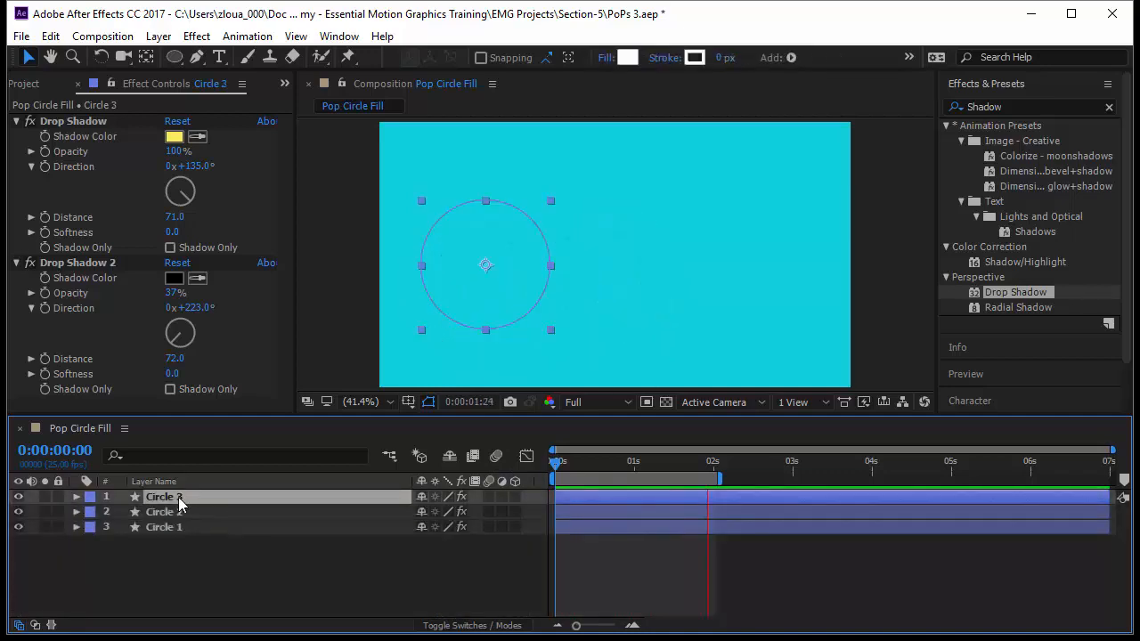
Scale the new Circle 3 layer to 140% and place it at frame 14 to the right of Circle 1 in the composition
key(s)
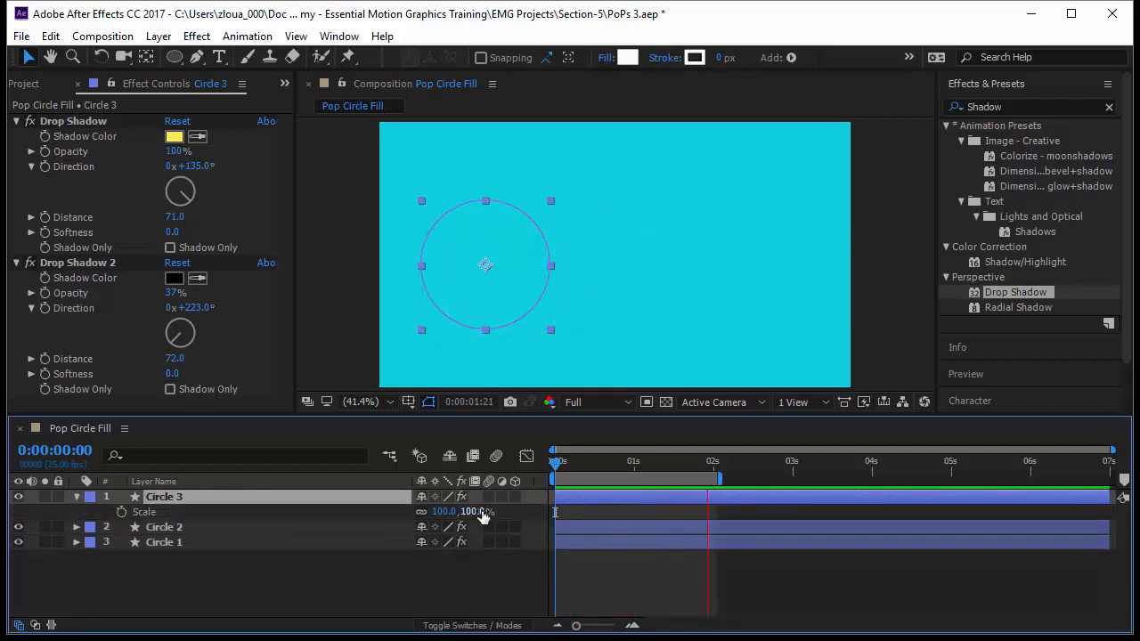
drag(465, 513, 528, 522)
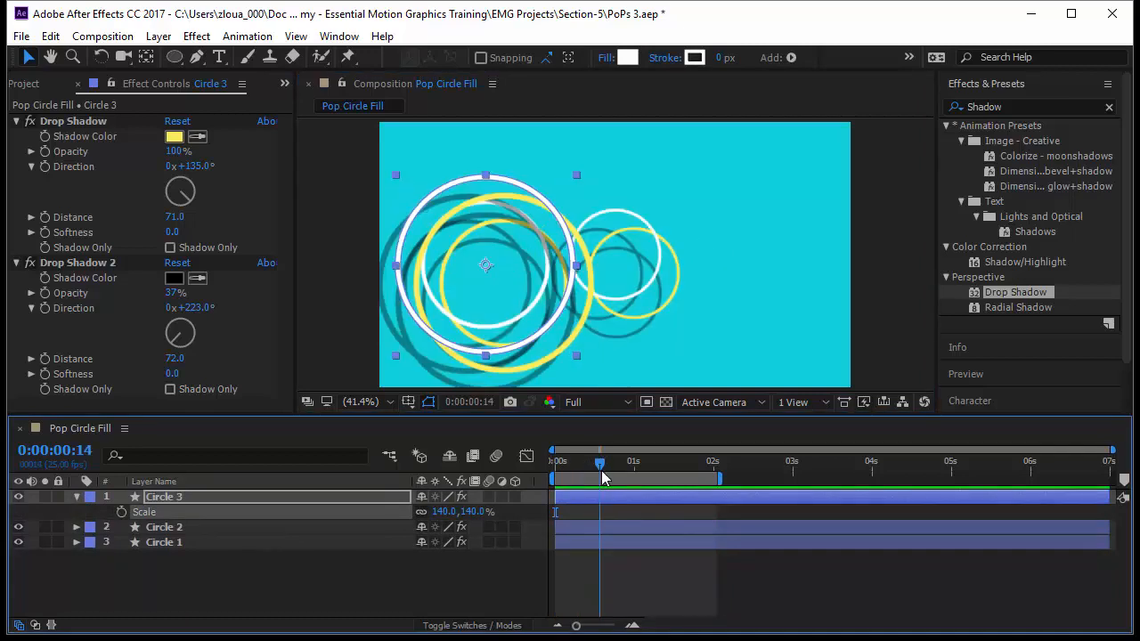
drag(489, 263, 736, 238)
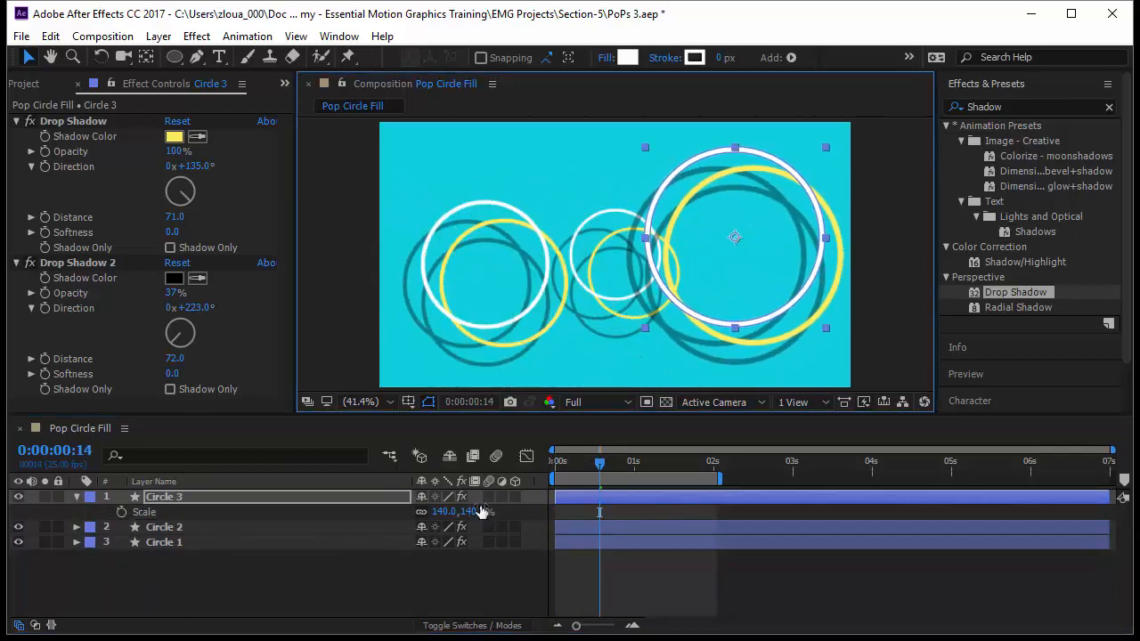
Reduce the Circle 3 layer's scale to 67% and preview all three circles from the first frame
drag(481, 512, 423, 513)
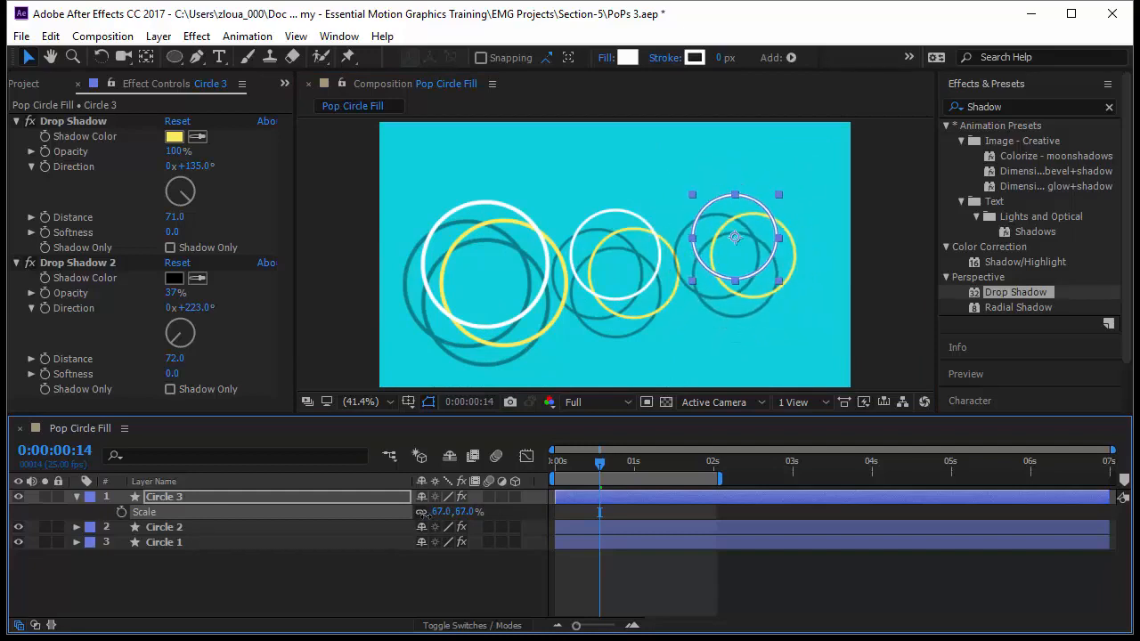
click(602, 570)
key(Home)
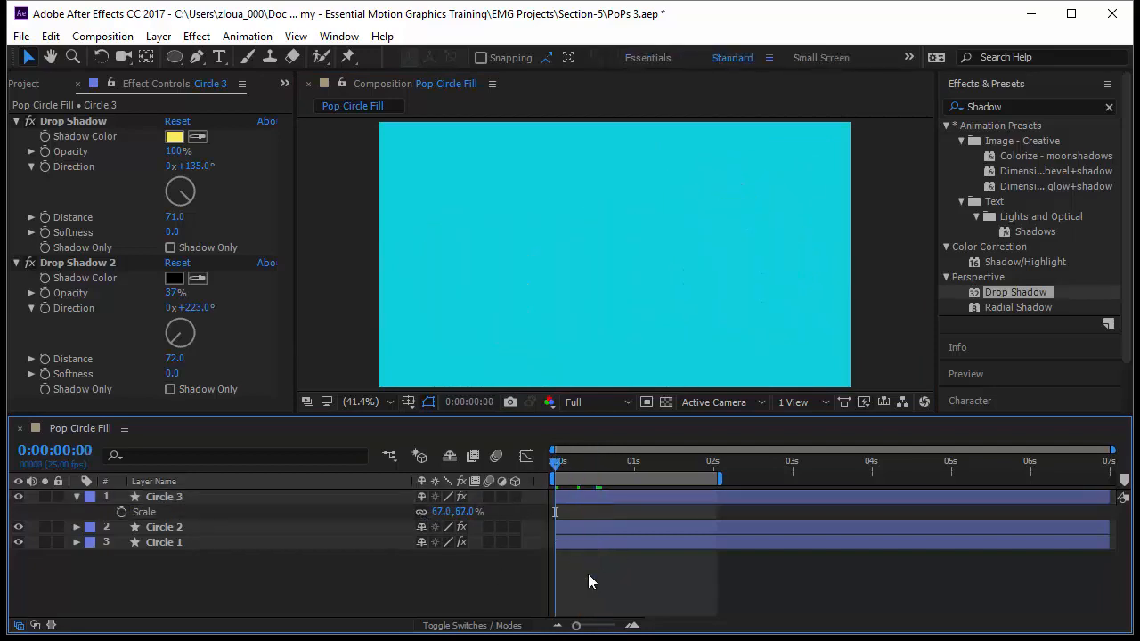
key(space)
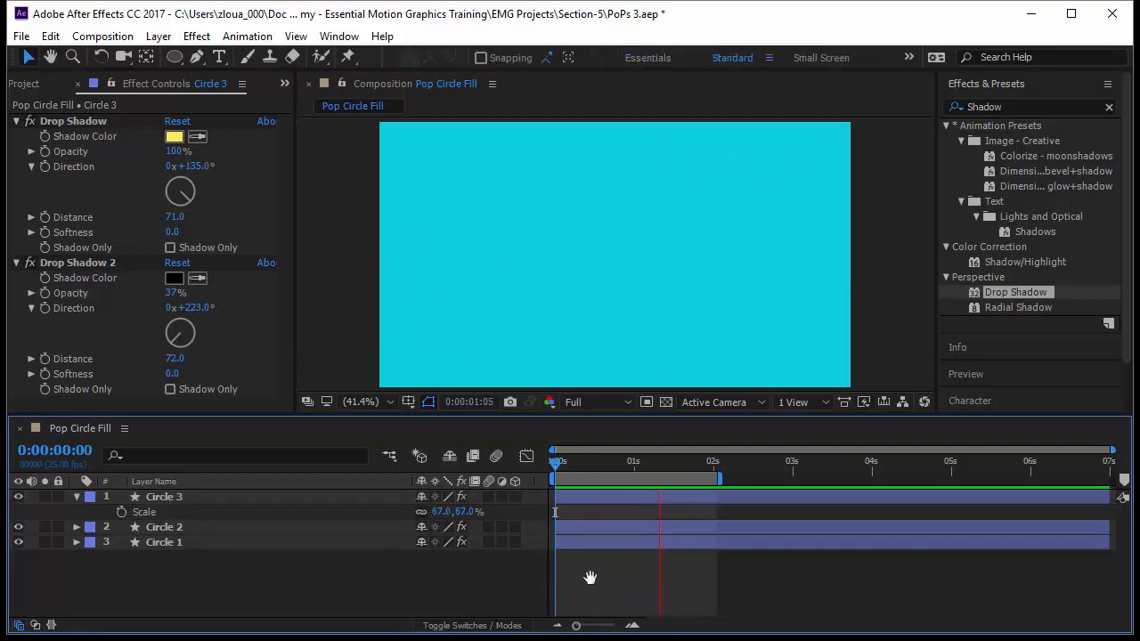